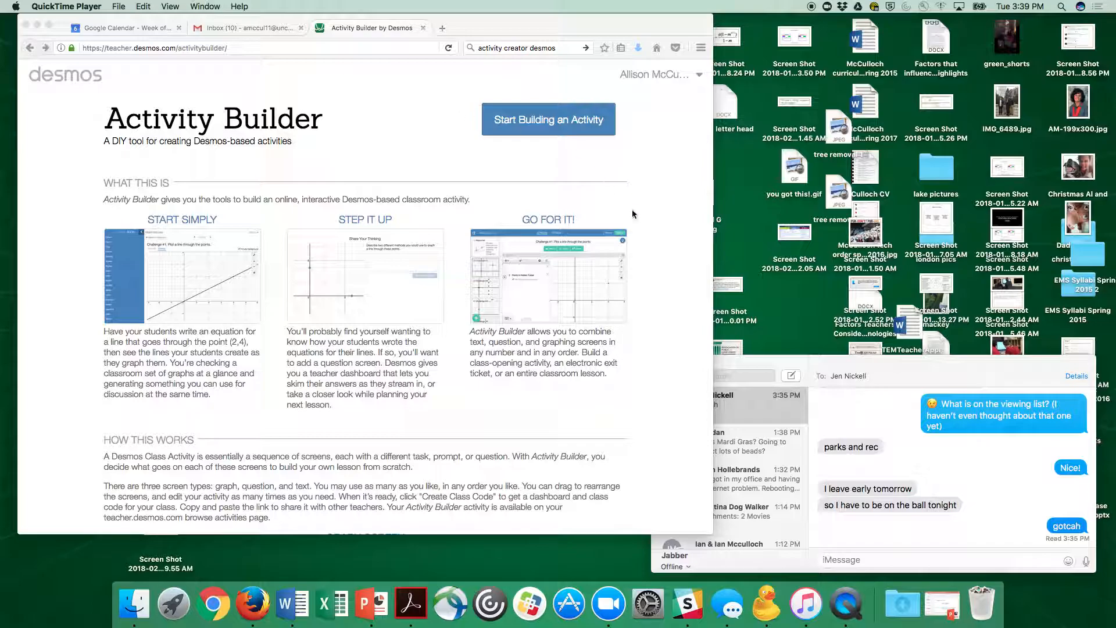
# Step: Start building a new Desmos activity titled test
pyautogui.scroll(-5, 672, 314)
pyautogui.scroll(-1, 671, 310)
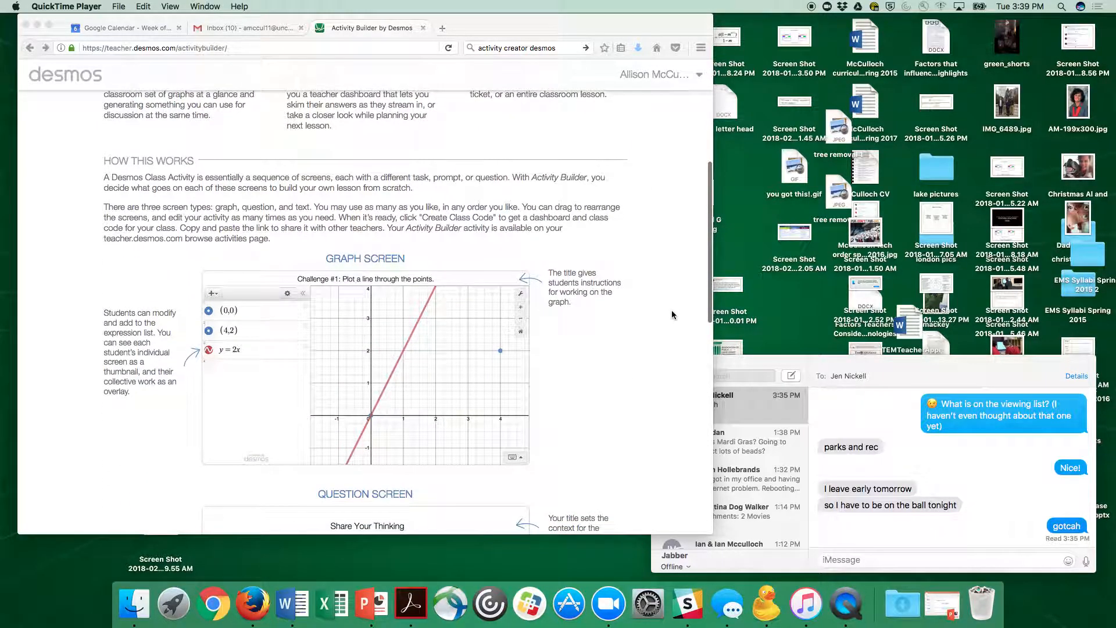
pyautogui.scroll(-5, 645, 357)
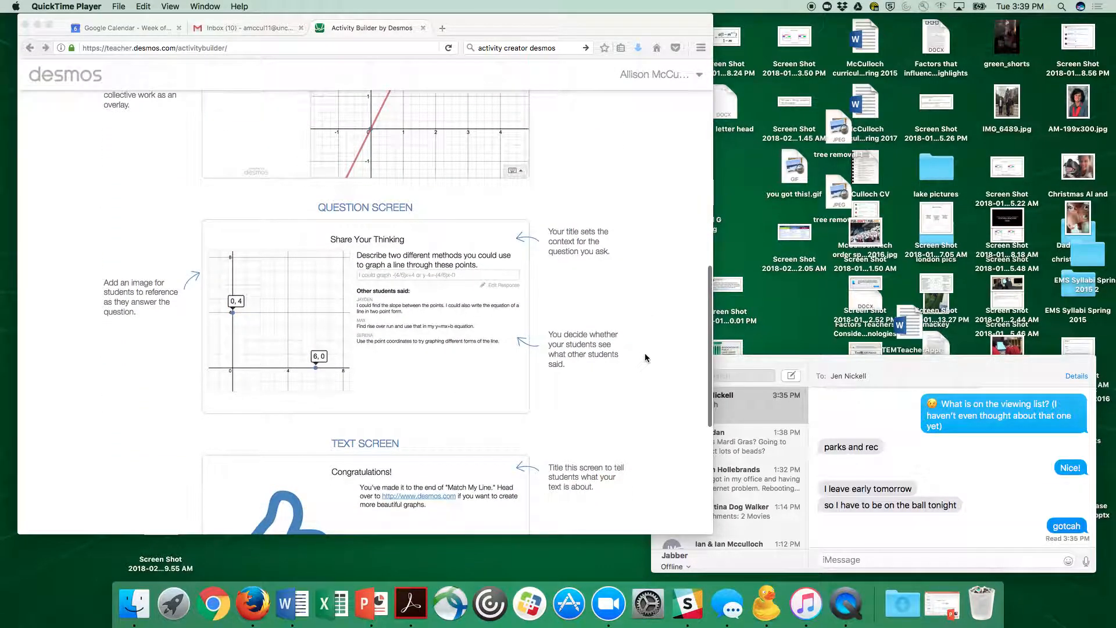
pyautogui.scroll(-5, 645, 357)
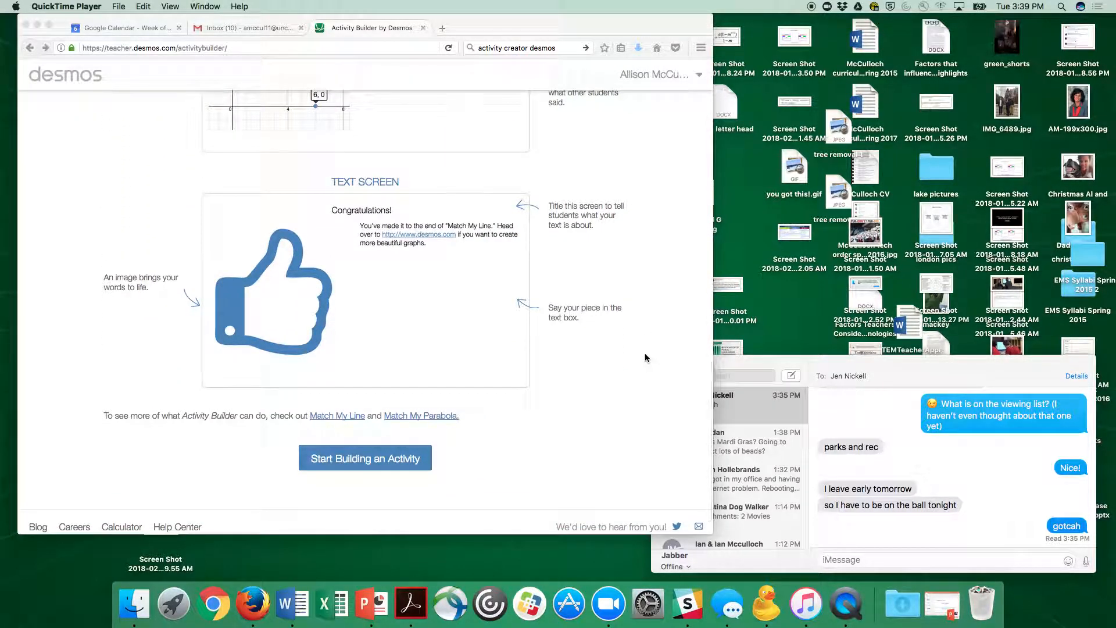
pyautogui.scroll(-2, 594, 416)
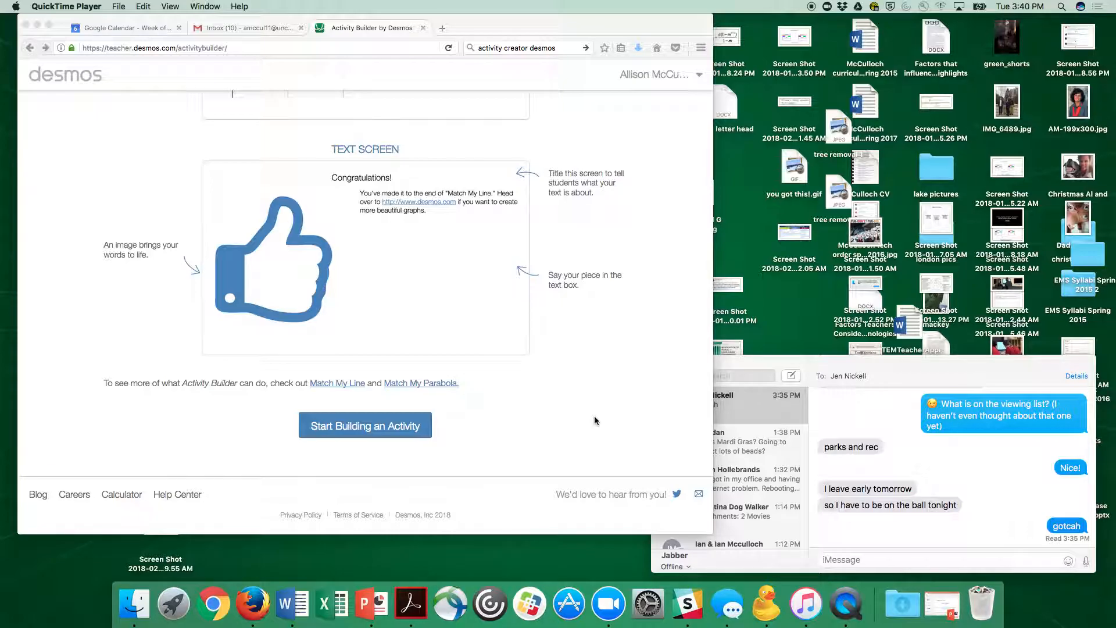
pyautogui.scroll(15, 594, 416)
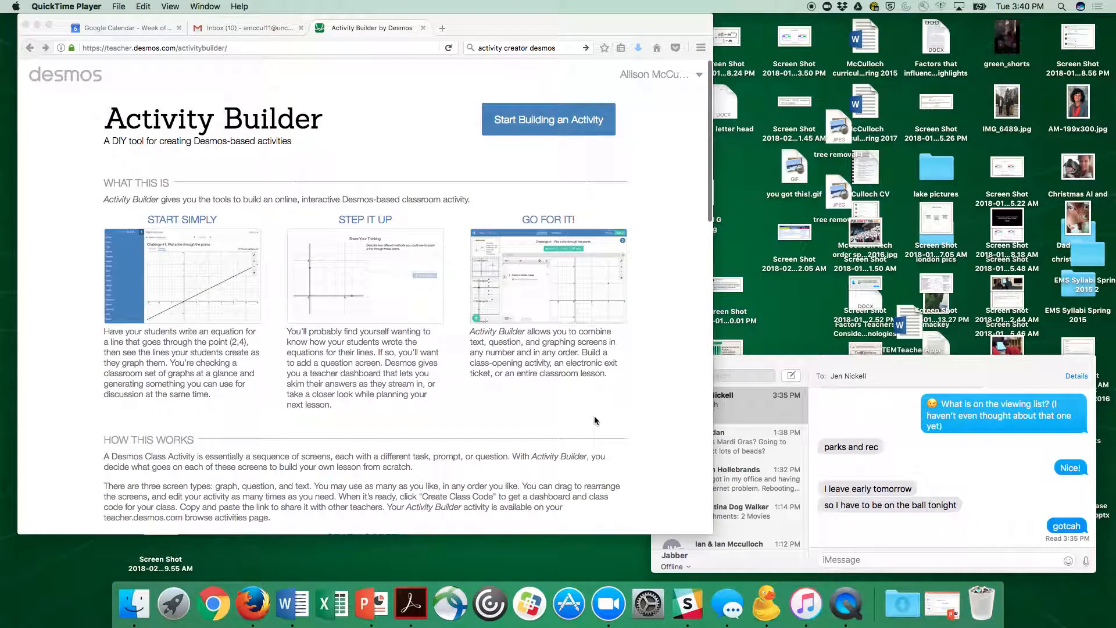
pyautogui.click(549, 124)
pyautogui.click(536, 121)
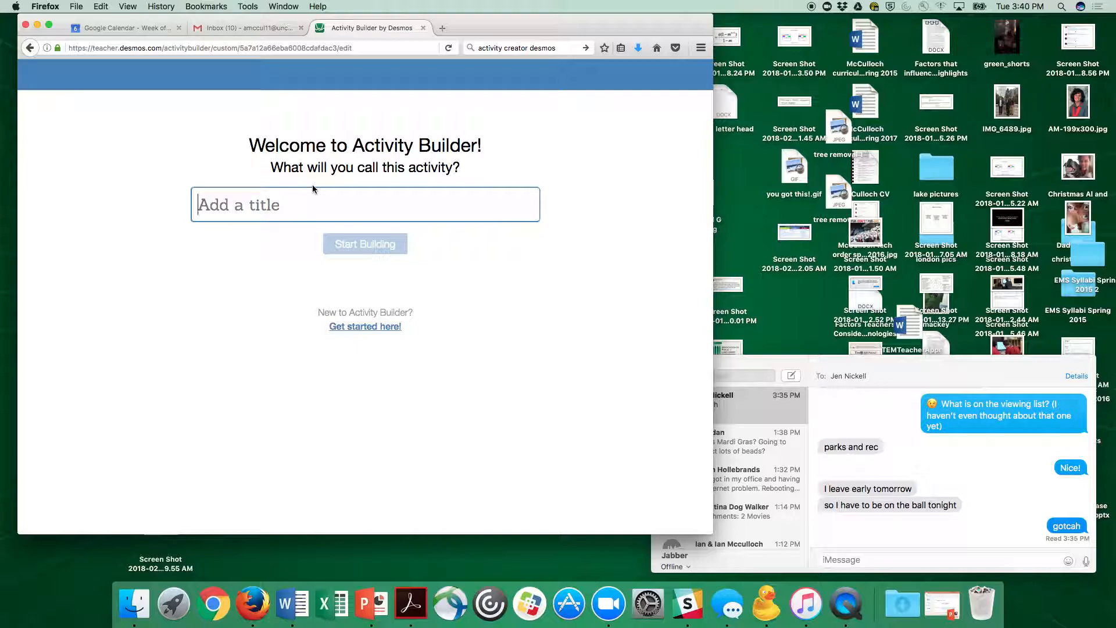
pyautogui.write('test')
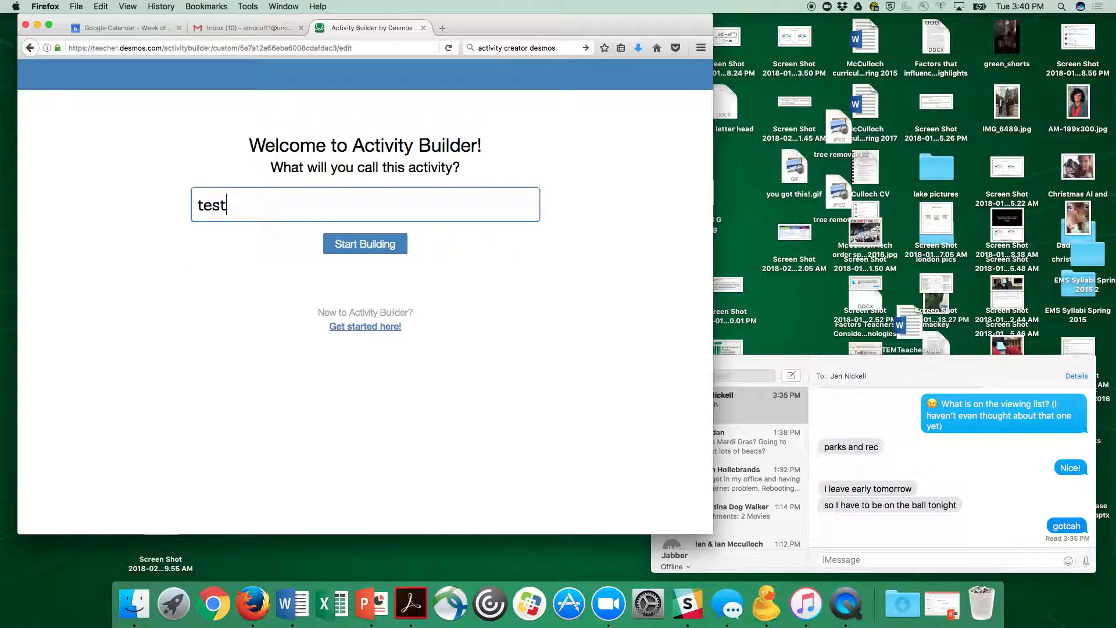
pyautogui.click(375, 244)
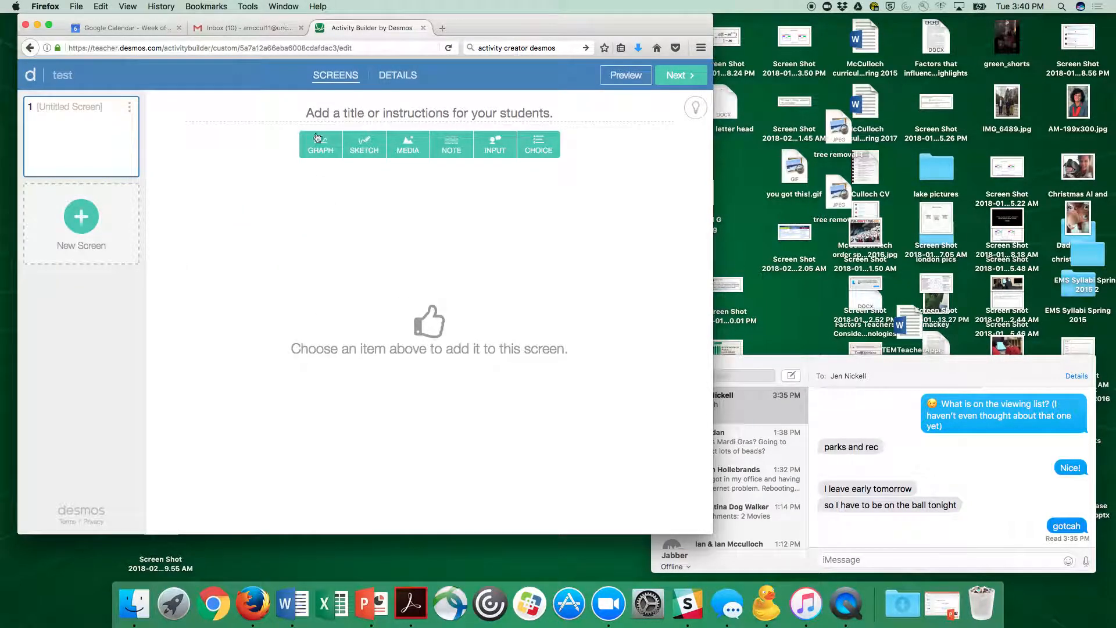
pyautogui.click(401, 113)
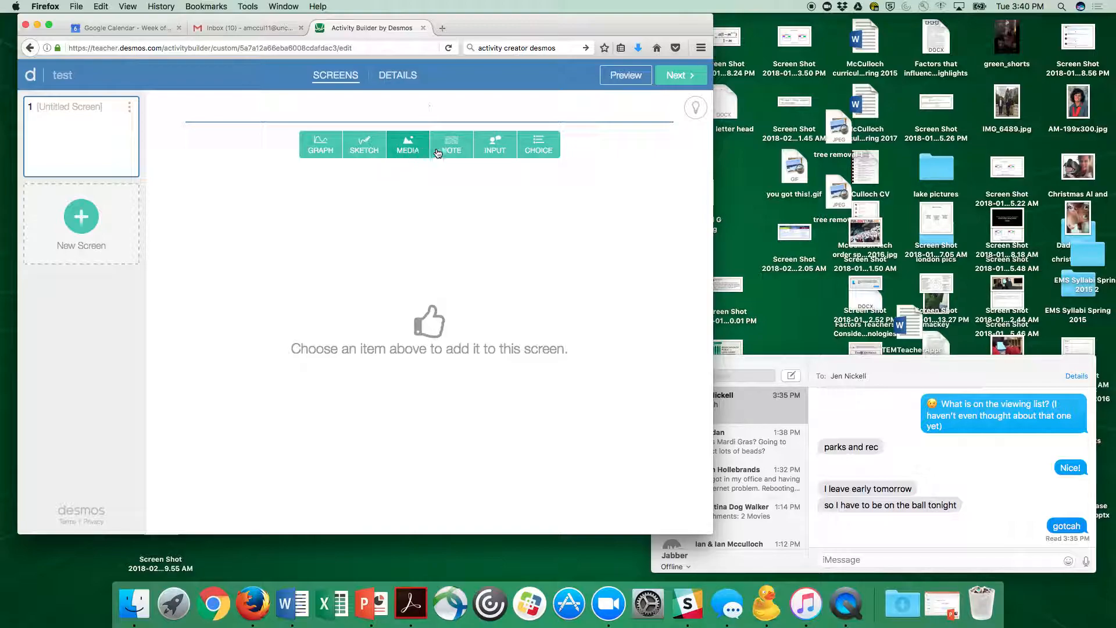
pyautogui.click(496, 152)
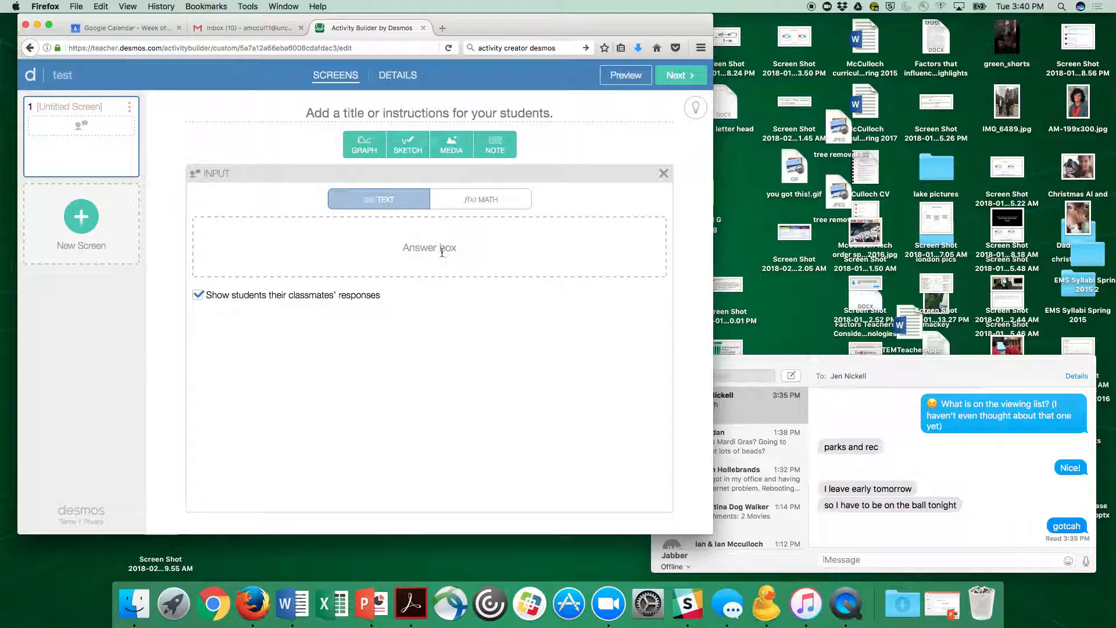
pyautogui.click(195, 297)
pyautogui.click(195, 297)
pyautogui.rightClick(130, 112)
pyautogui.click(129, 111)
pyautogui.rightClick(129, 111)
pyautogui.click(117, 110)
pyautogui.click(663, 174)
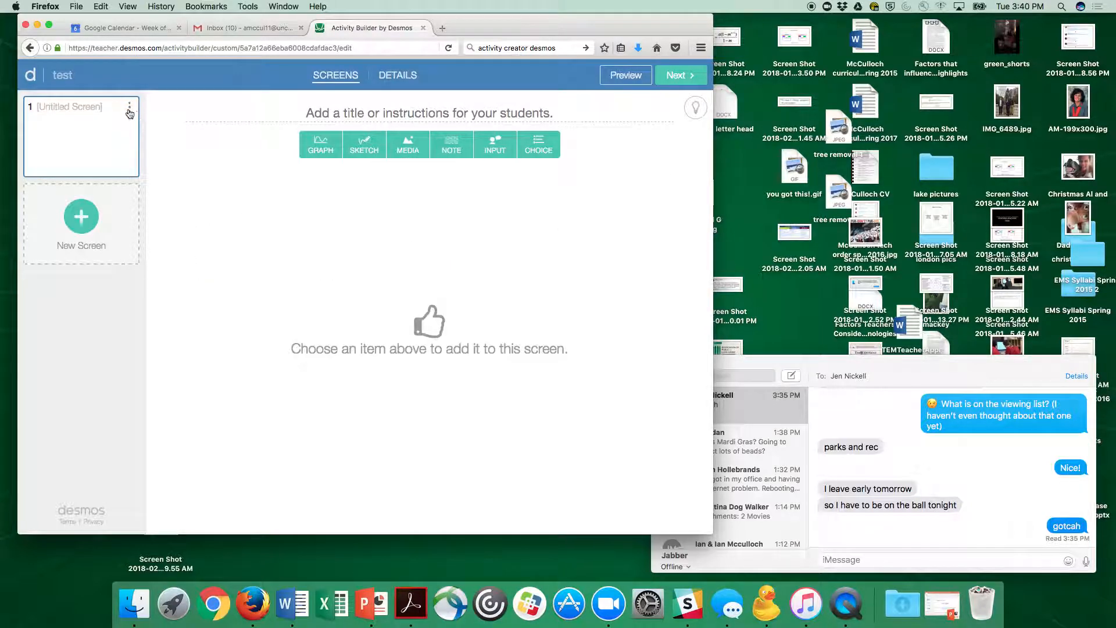
# Step: Add a graph to the first screen and enter the expression f(x)=mx+b
pyautogui.click(322, 150)
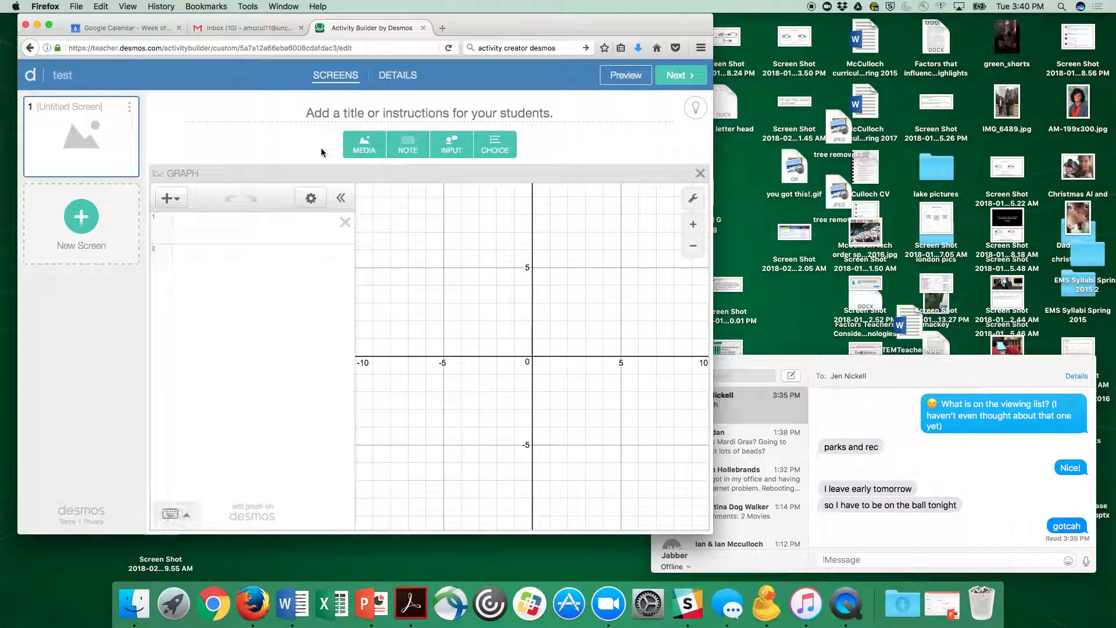
pyautogui.click(245, 233)
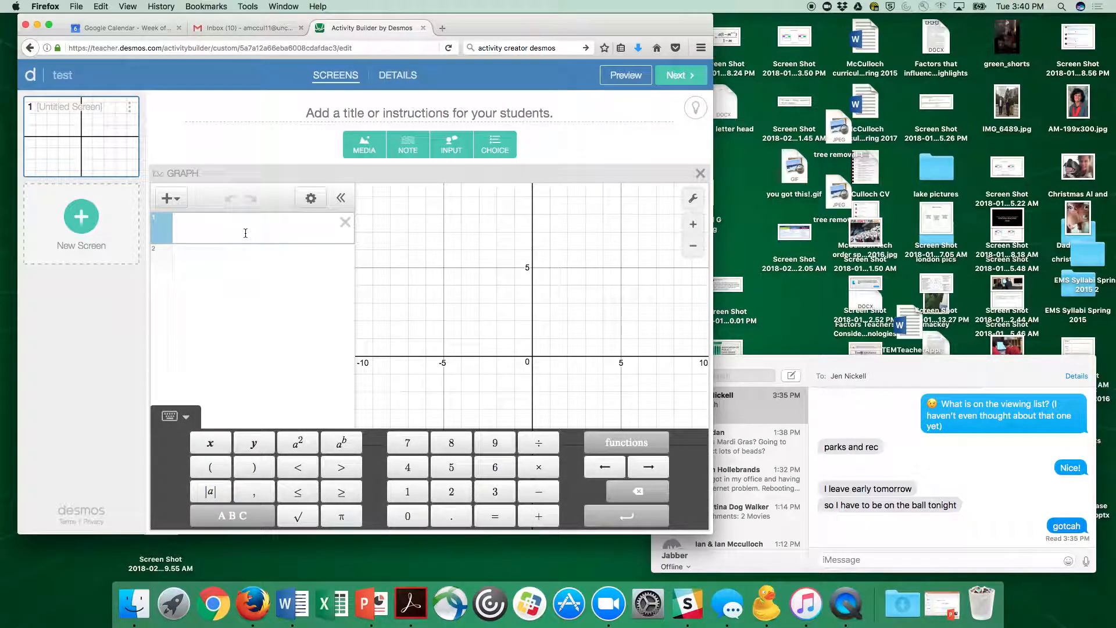
pyautogui.write('f(')
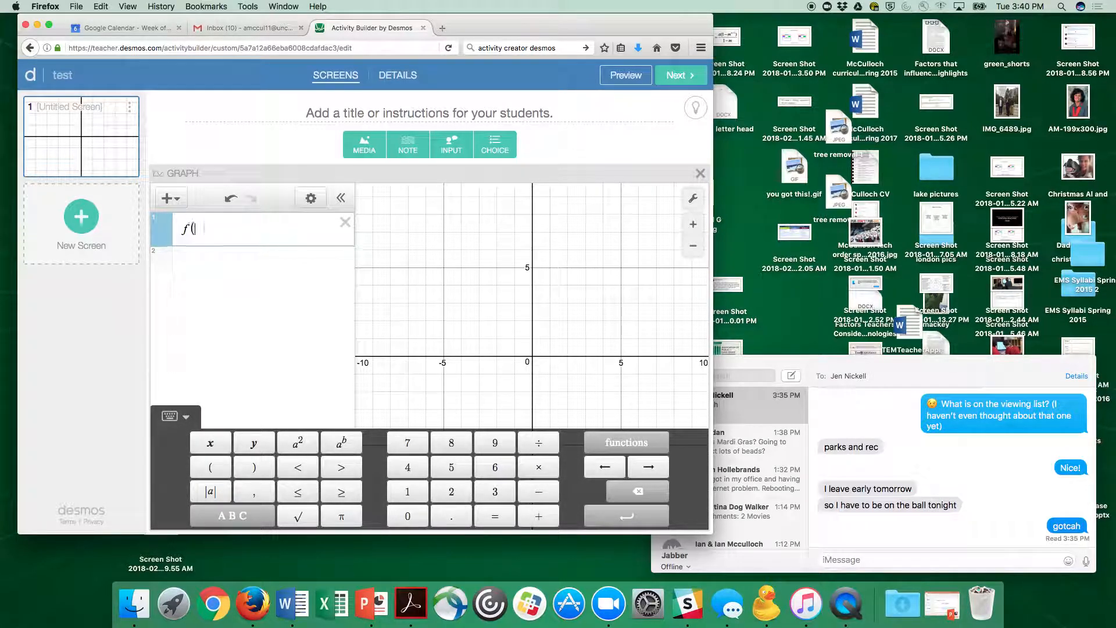
pyautogui.write('x)=m')
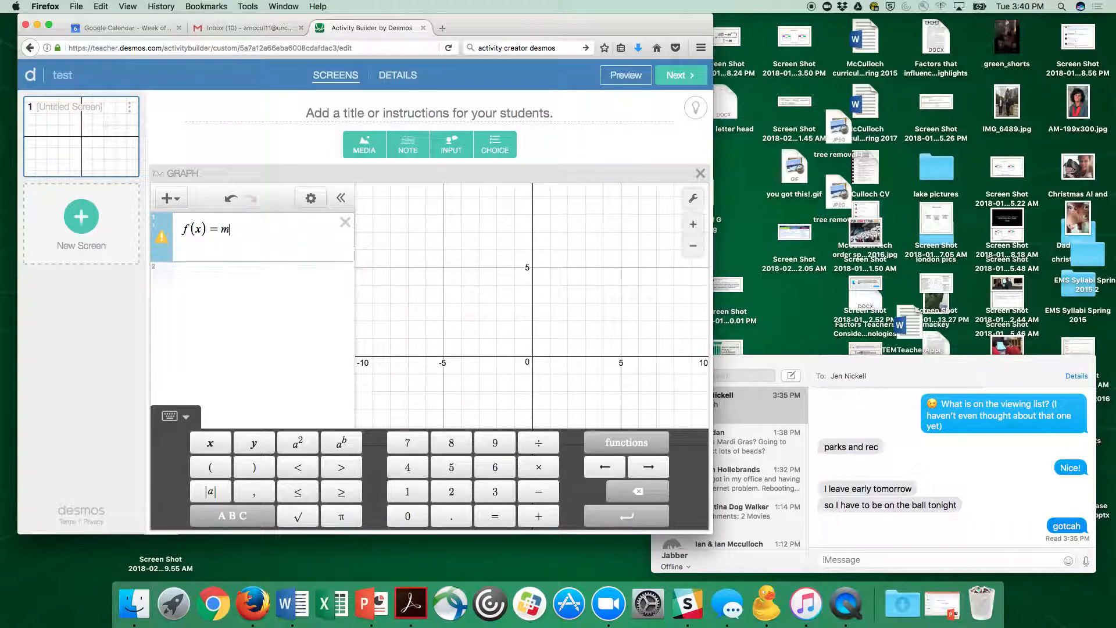
pyautogui.write('x+b')
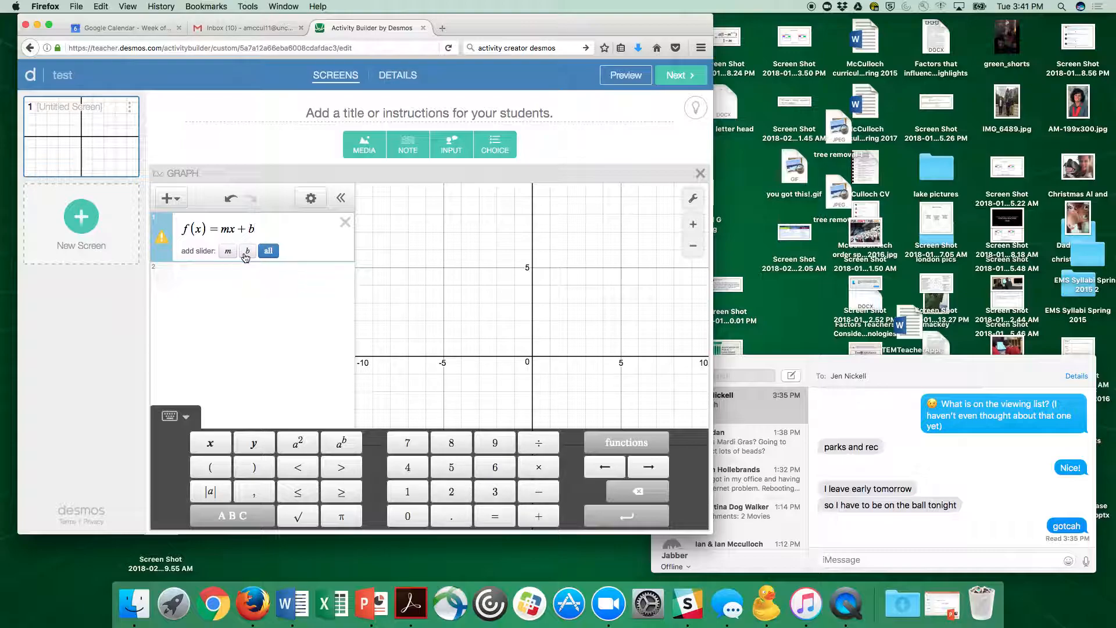
# Step: Add sliders for m and b and set m to -1.5 and b to -0.5
pyautogui.click(268, 250)
pyautogui.moveTo(272, 281)
pyautogui.mouseDown()
pyautogui.moveTo(250, 283)
pyautogui.moveTo(283, 282)
pyautogui.moveTo(256, 283)
pyautogui.mouseUp()
pyautogui.moveTo(272, 329)
pyautogui.mouseDown()
pyautogui.moveTo(231, 332)
pyautogui.moveTo(262, 329)
pyautogui.mouseUp()
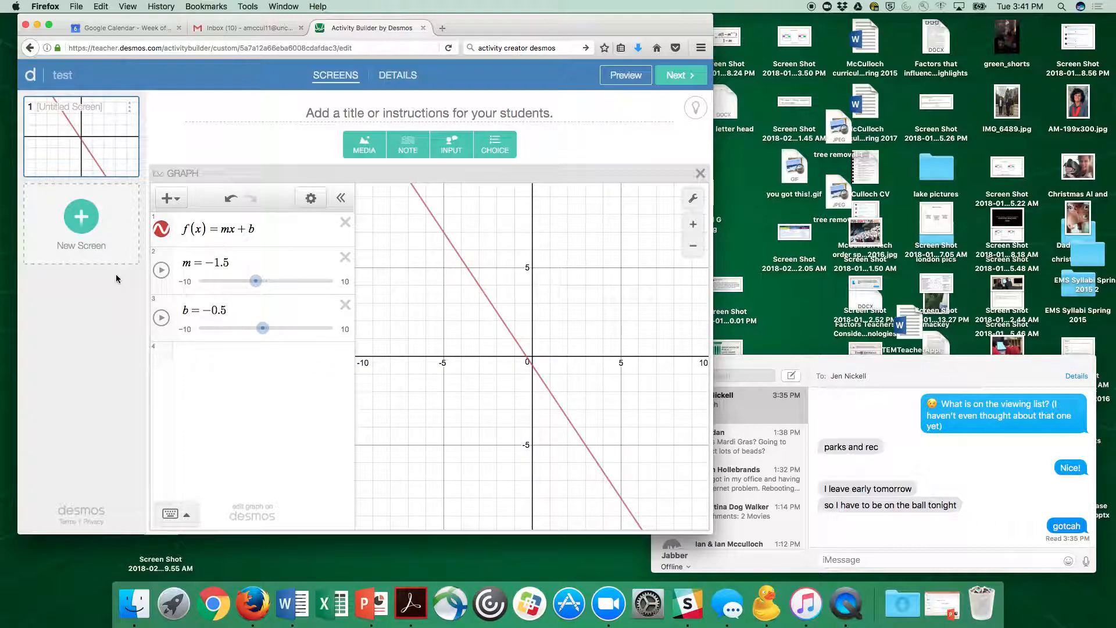
# Step: Add the expression y=x as a new line in the graph
pyautogui.click(167, 357)
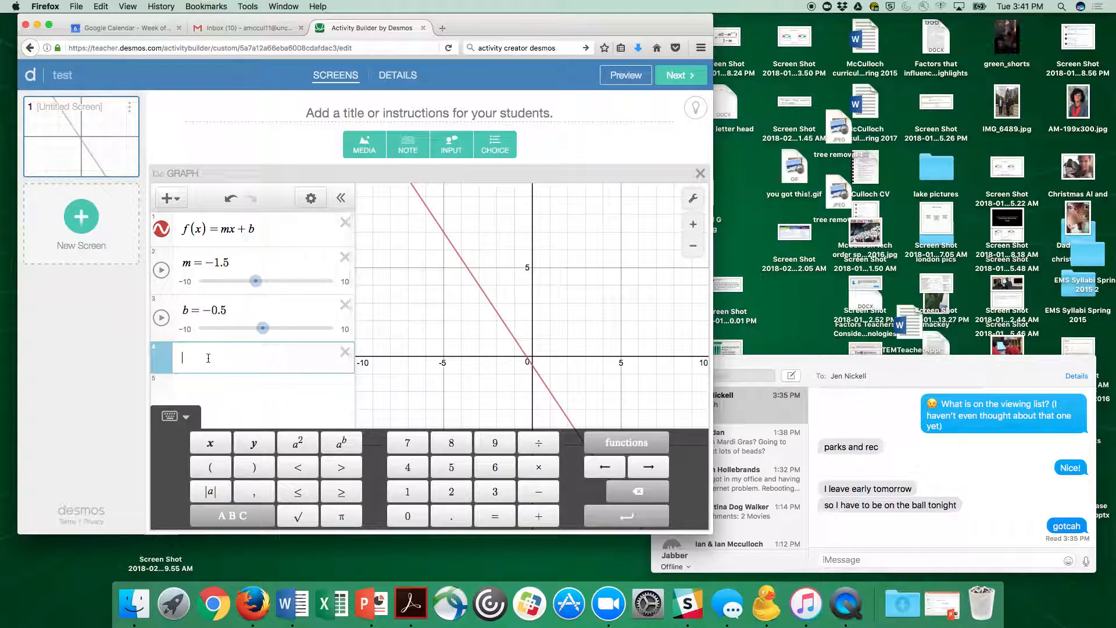
pyautogui.write('y=x')
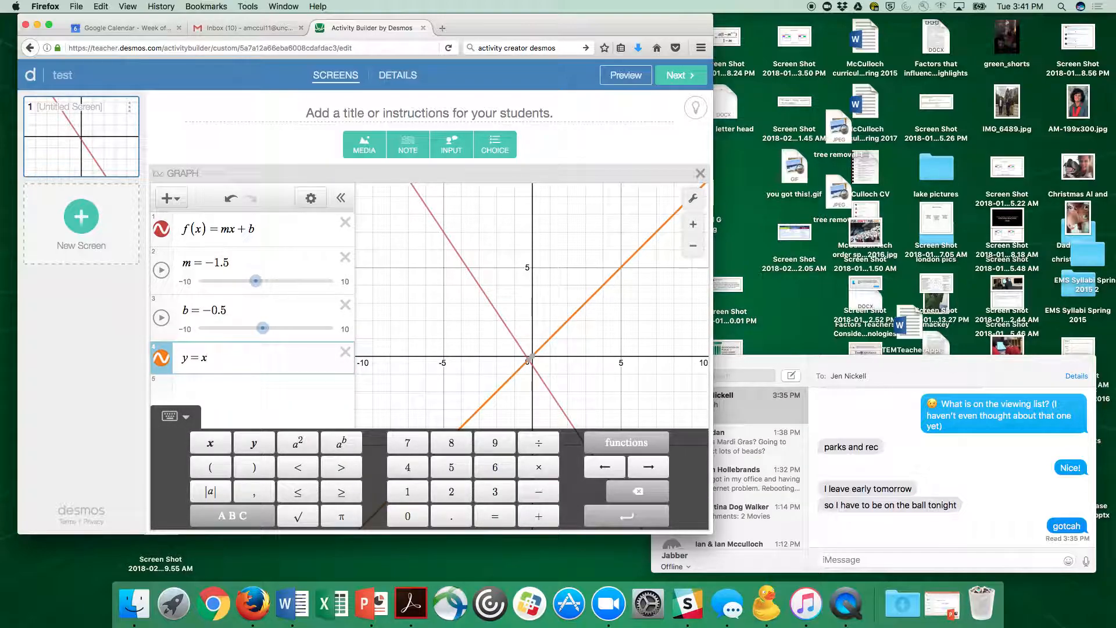
pyautogui.press('Return')
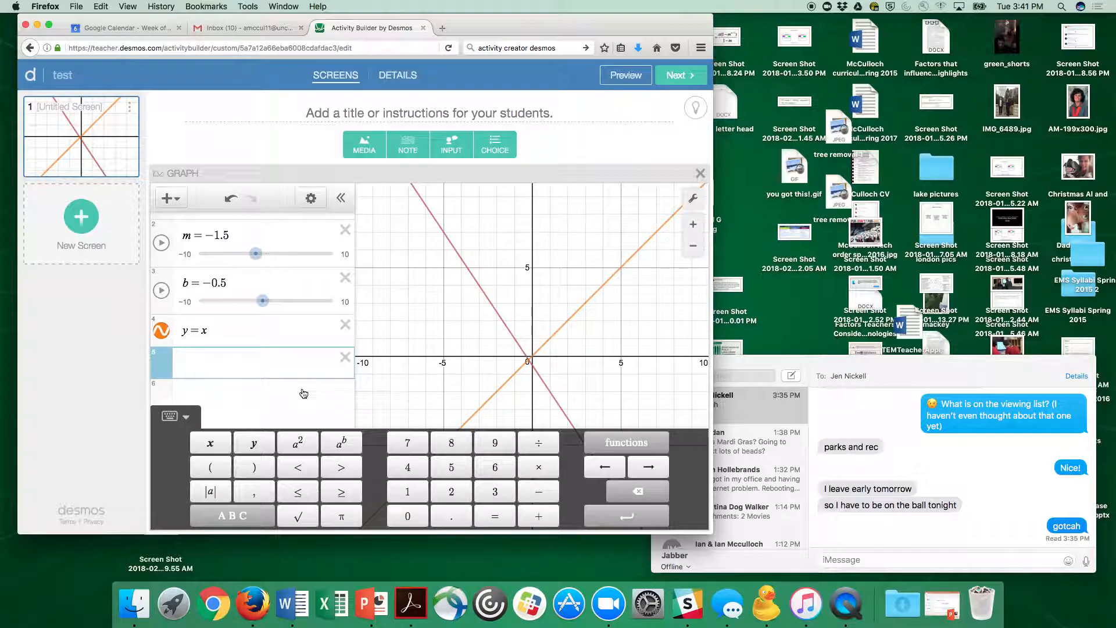
# Step: Play and then pause the animation of the m slider
pyautogui.click(176, 416)
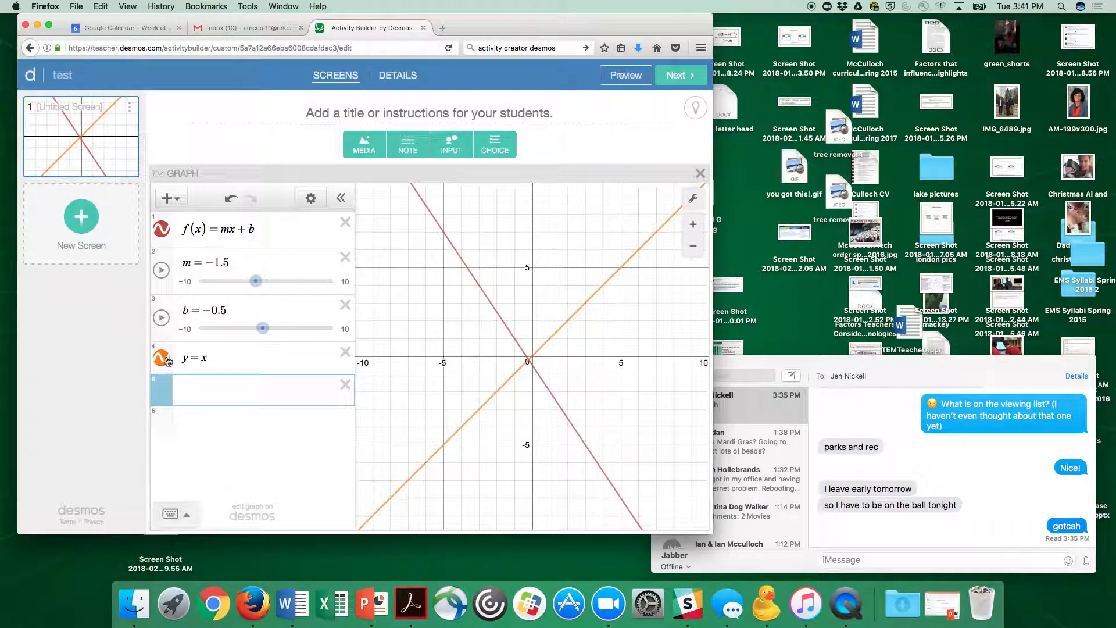
pyautogui.click(161, 358)
pyautogui.click(161, 358)
pyautogui.moveTo(256, 283)
pyautogui.mouseDown()
pyautogui.moveTo(279, 282)
pyautogui.moveTo(256, 283)
pyautogui.mouseUp()
pyautogui.click(162, 270)
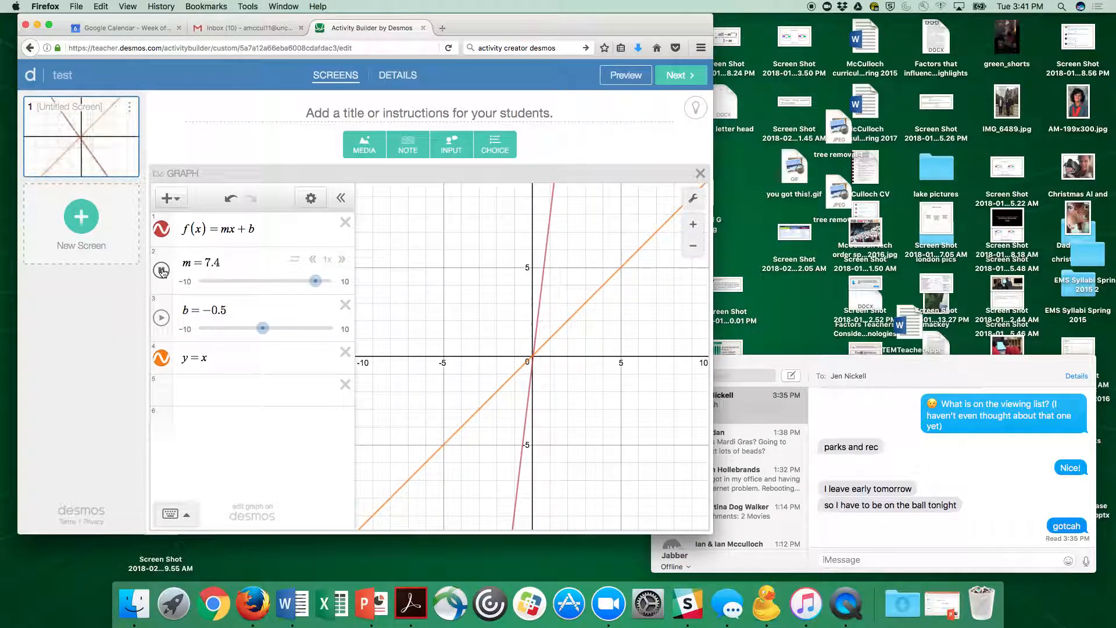
pyautogui.click(162, 270)
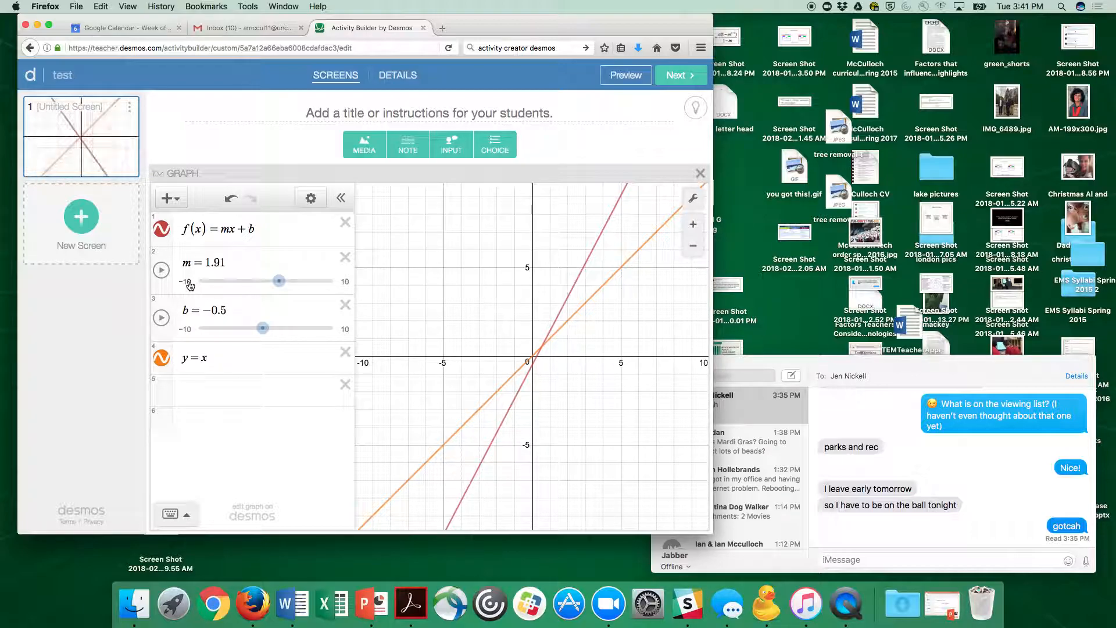
# Step: Set the m slider's range from -15 to 15 and drag m back to -1.5
pyautogui.click(188, 283)
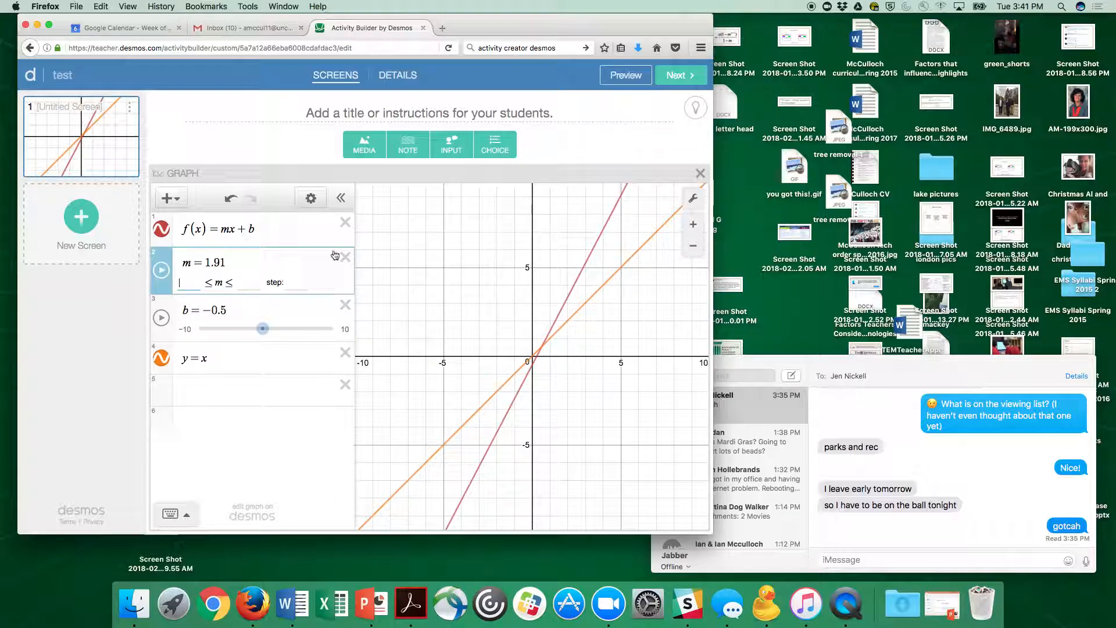
pyautogui.write('-')
pyautogui.write('15')
pyautogui.write('15')
pyautogui.press('Tab')
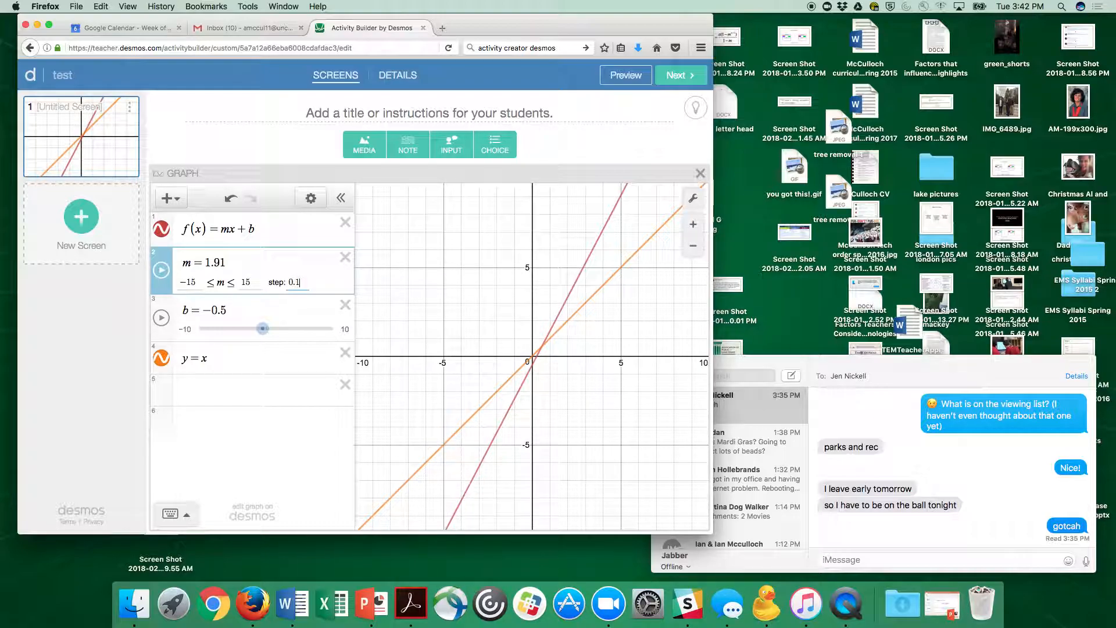
pyautogui.click(276, 296)
pyautogui.moveTo(274, 281); pyautogui.dragTo(262, 284)
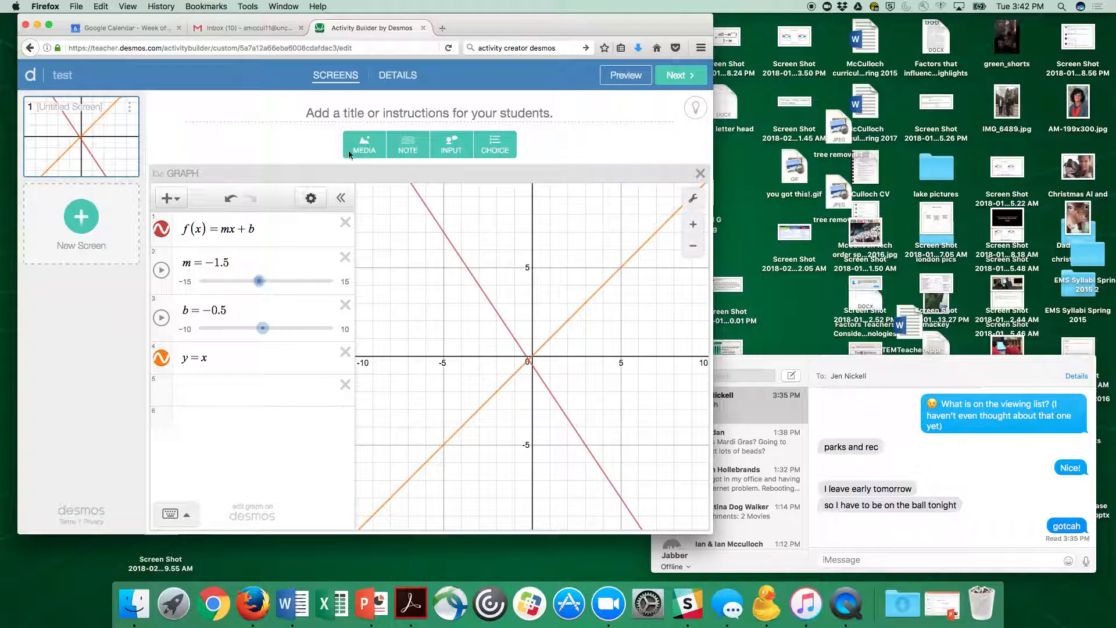
# Step: Title the first screen "Directions for what to do...."
pyautogui.click(451, 111)
pyautogui.write('Directions for what to')
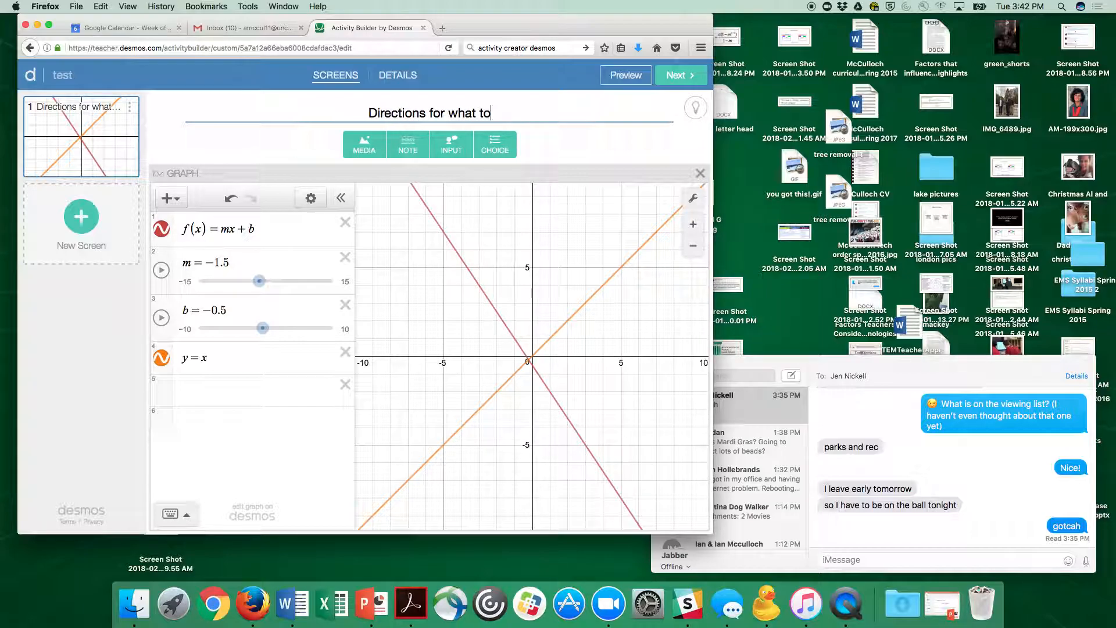
pyautogui.write(' do....')
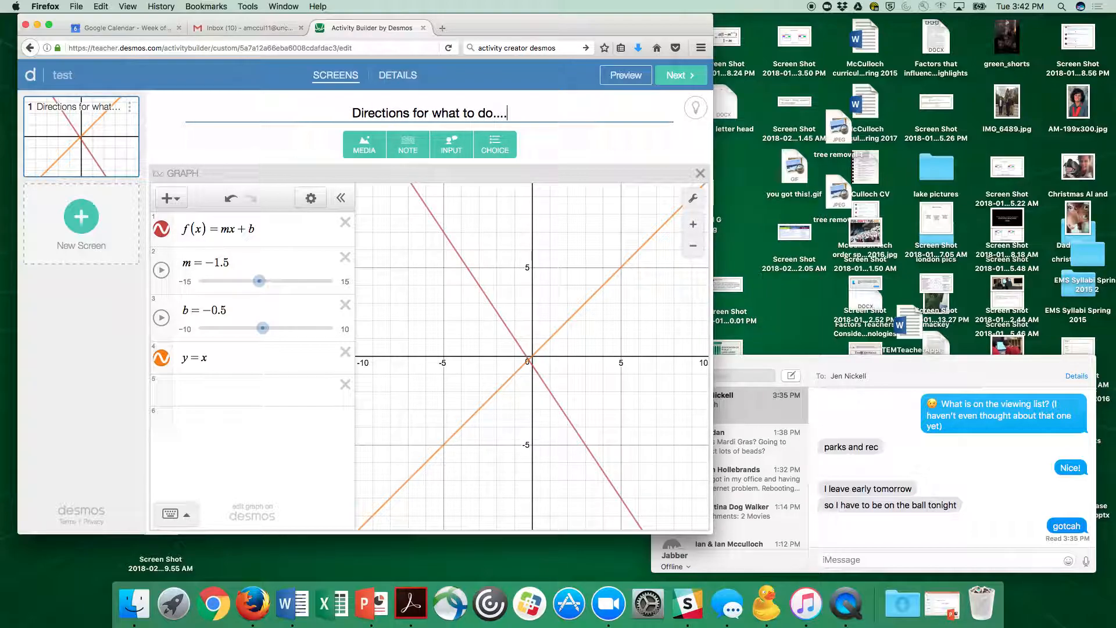
# Step: Create a second screen and add a text input box to it
pyautogui.click(114, 133)
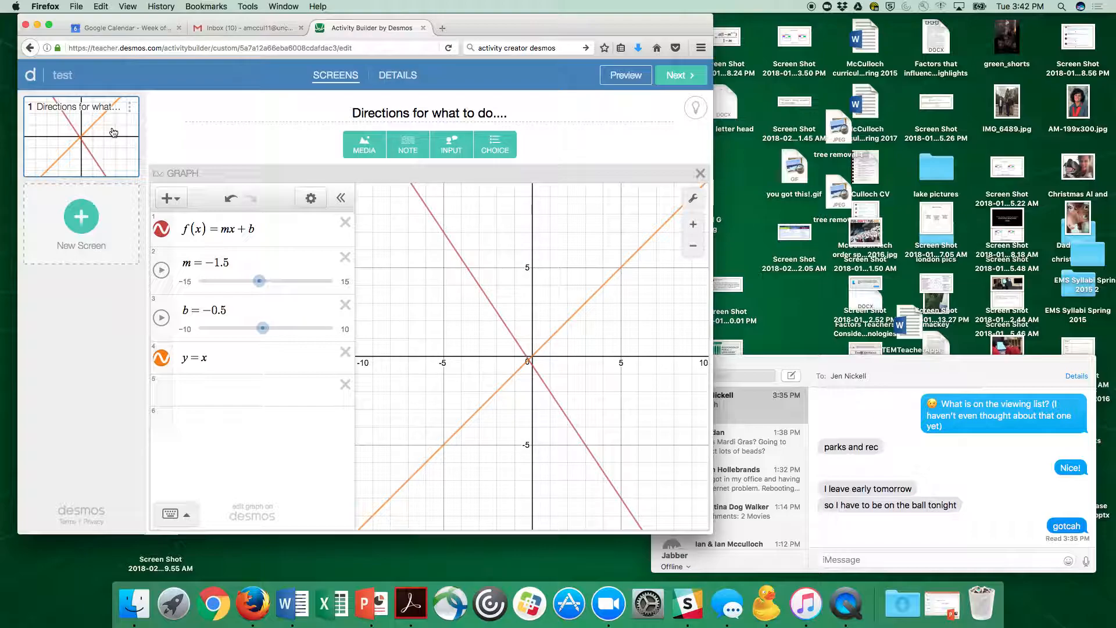
pyautogui.click(83, 219)
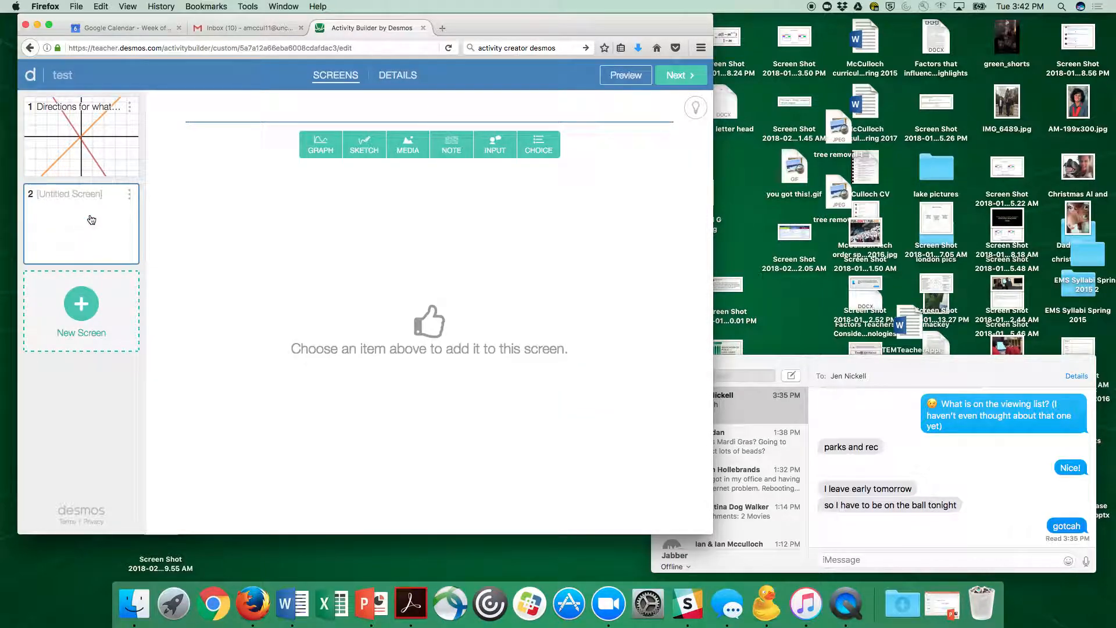
pyautogui.click(495, 144)
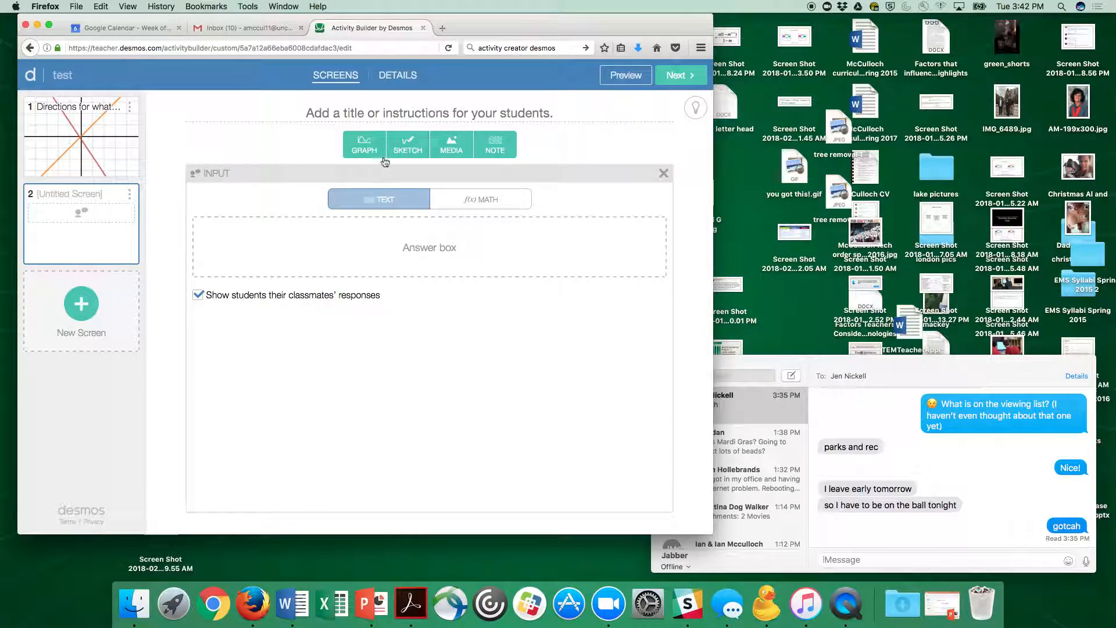
# Step: Title the second screen "Ask a question" and add a graph alongside its input box
pyautogui.click(414, 113)
pyautogui.write('A')
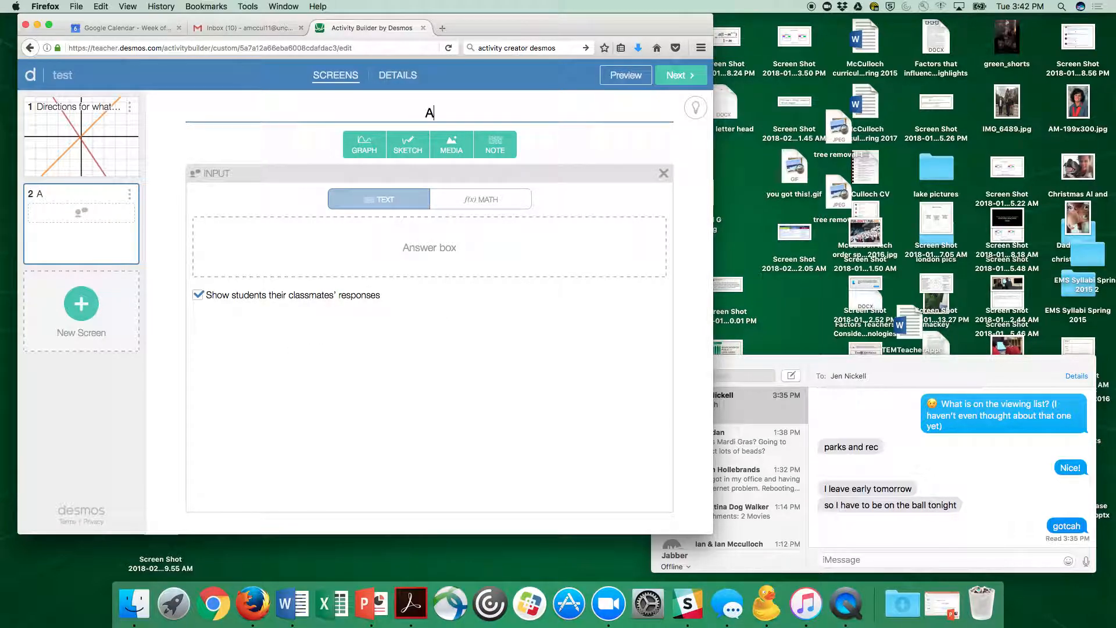
pyautogui.write('sk a question')
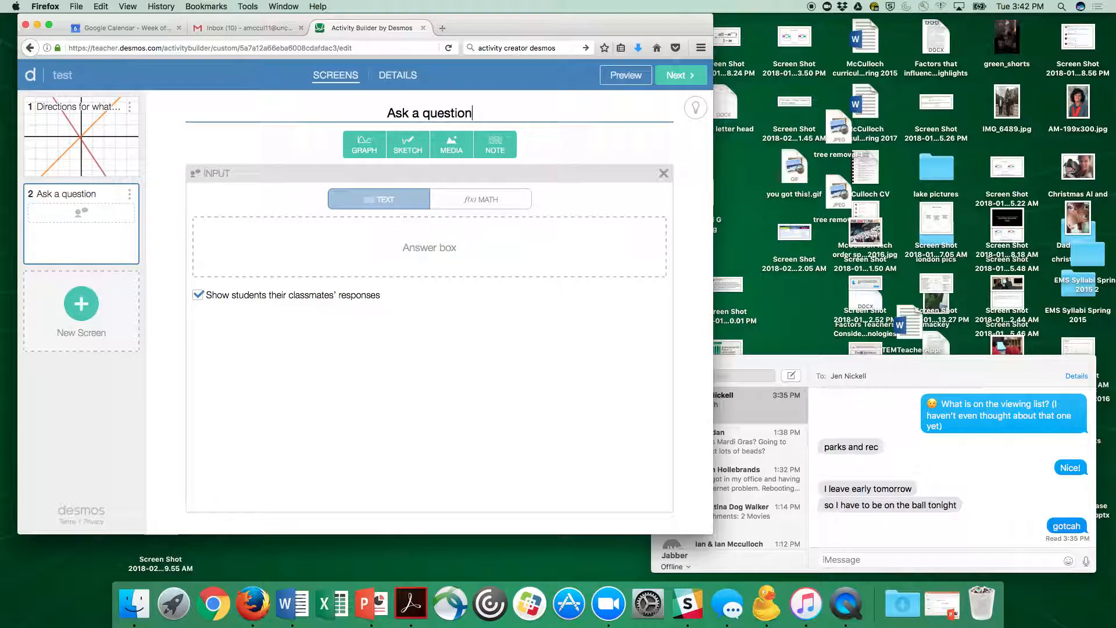
pyautogui.click(444, 254)
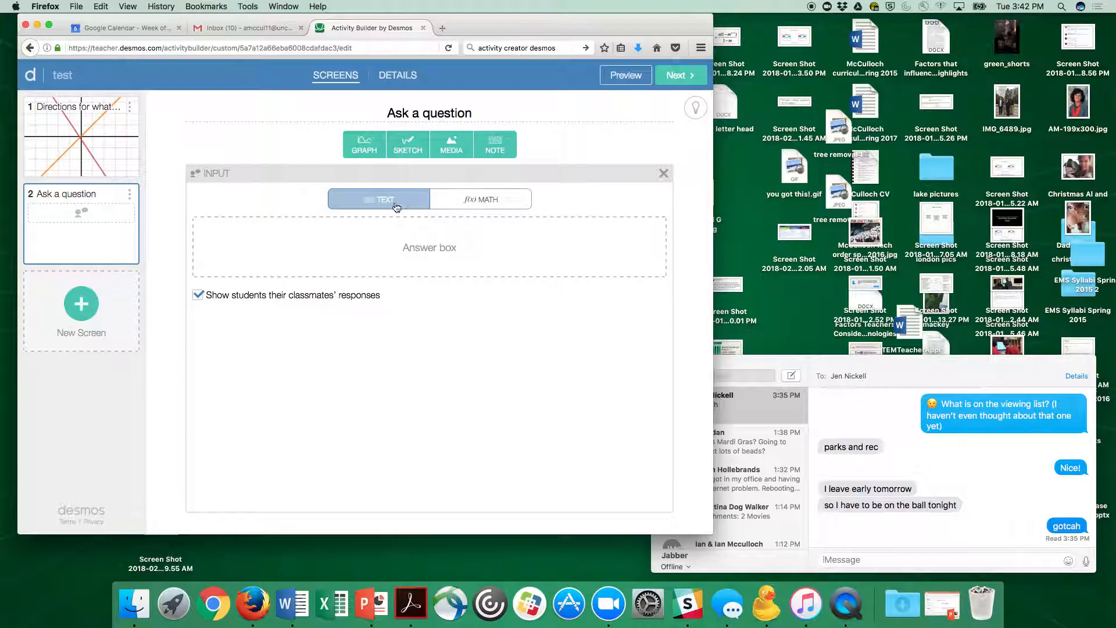
pyautogui.click(366, 148)
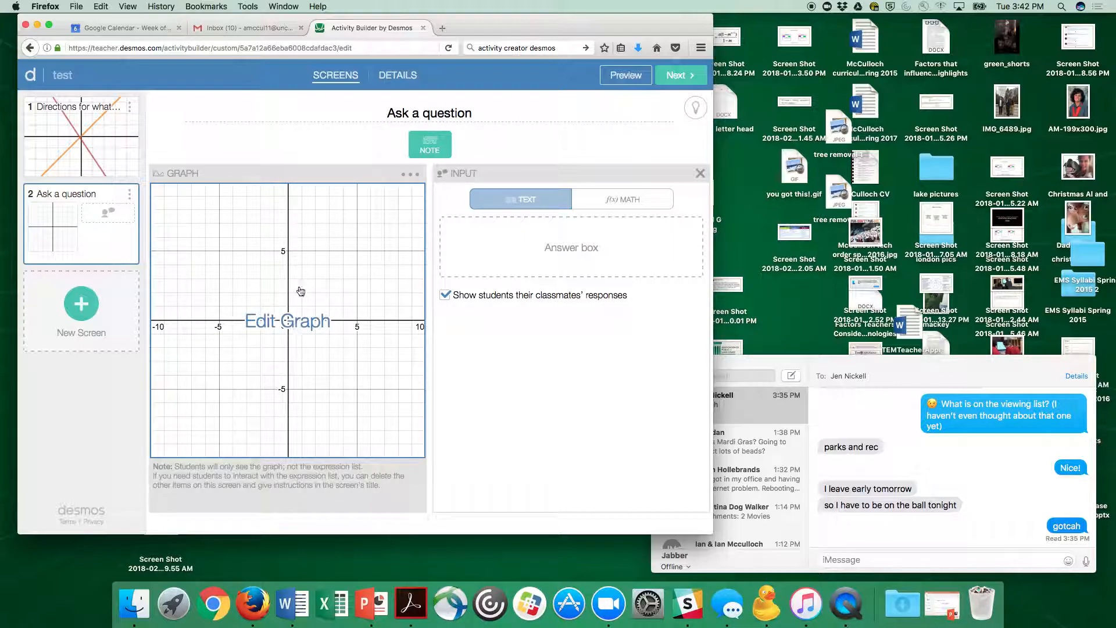
# Step: Define f(x) = mx + b in the second screen's graph and add sliders for m and b
pyautogui.click(271, 326)
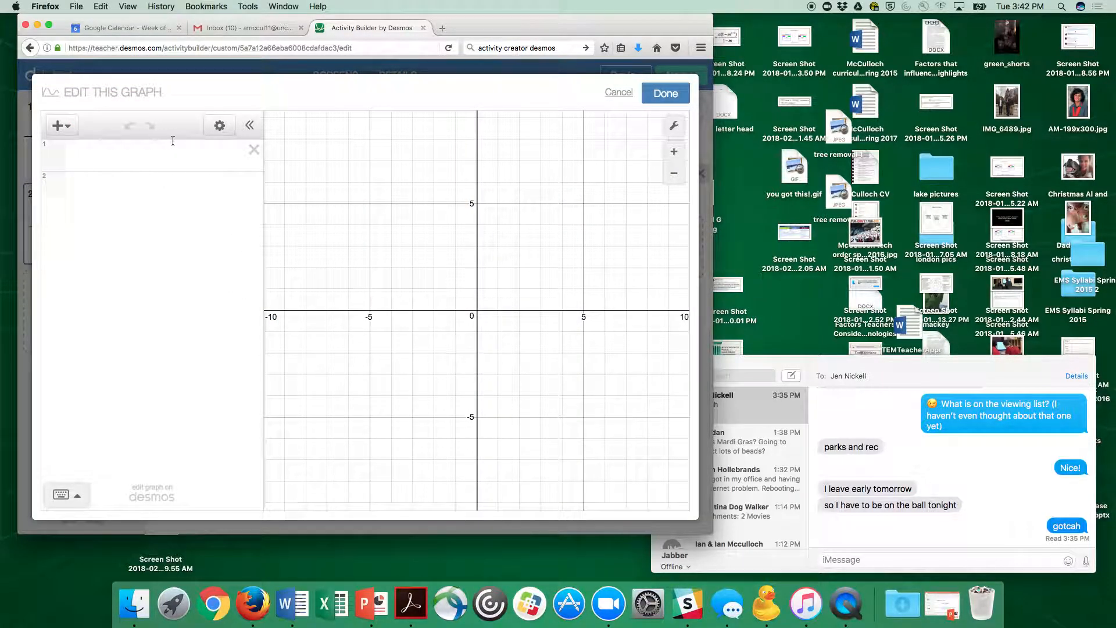
pyautogui.click(161, 148)
pyautogui.write('f')
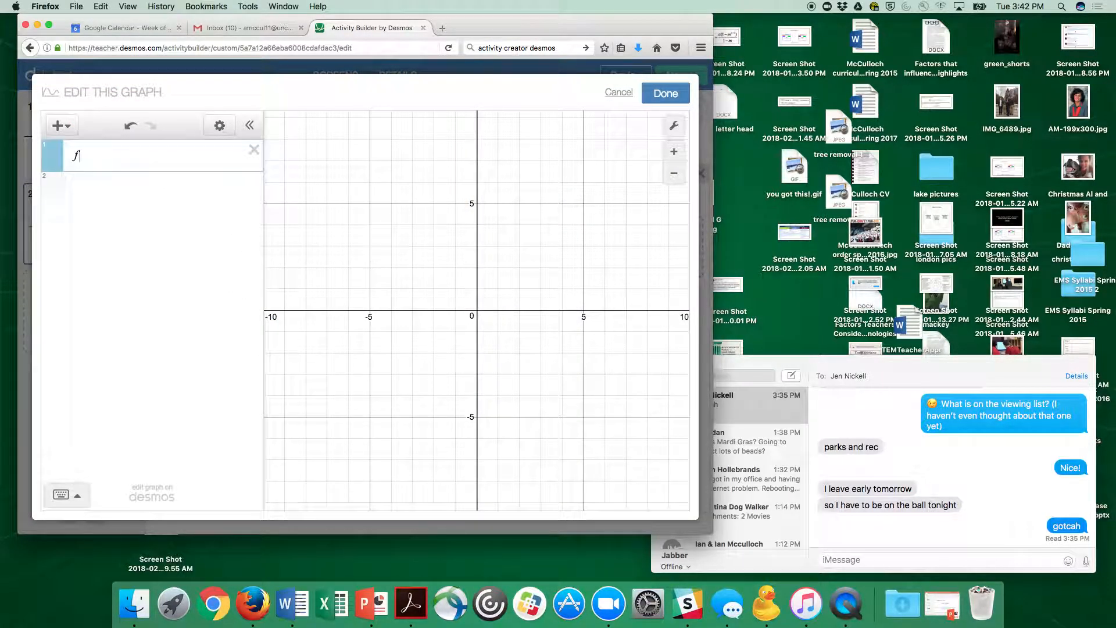
pyautogui.write('(x) = ')
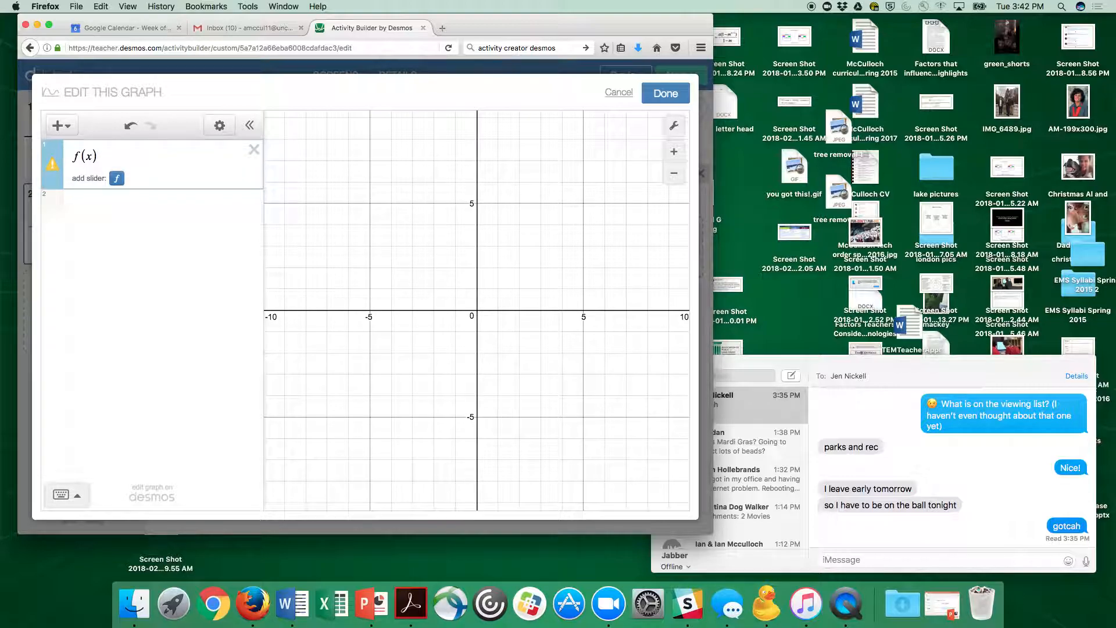
pyautogui.write('mx + b')
pyautogui.click(161, 178)
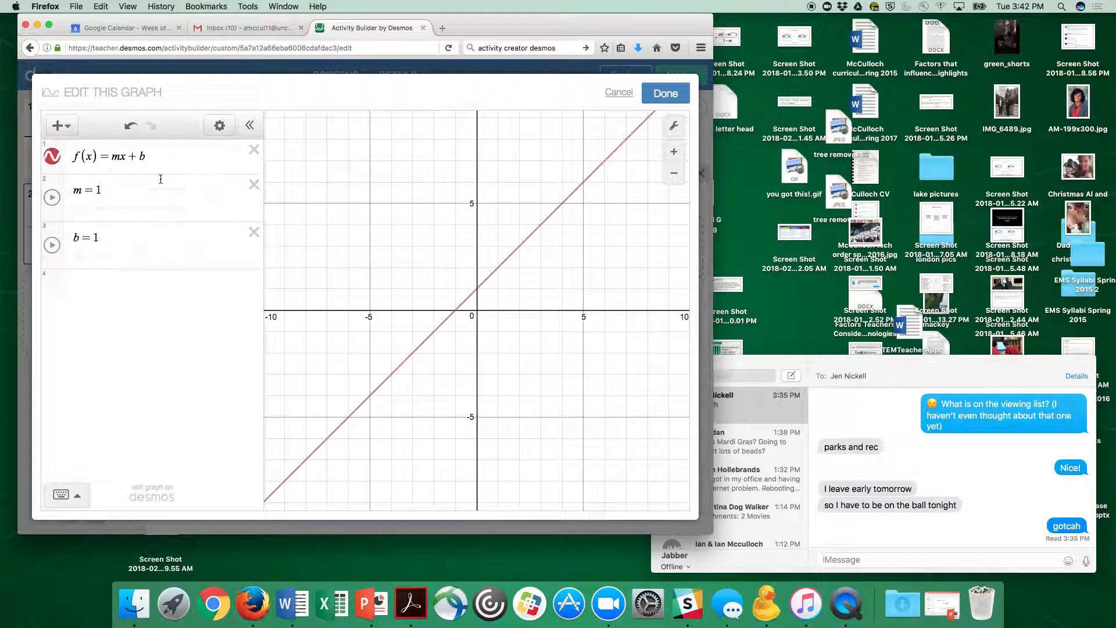
pyautogui.click(676, 92)
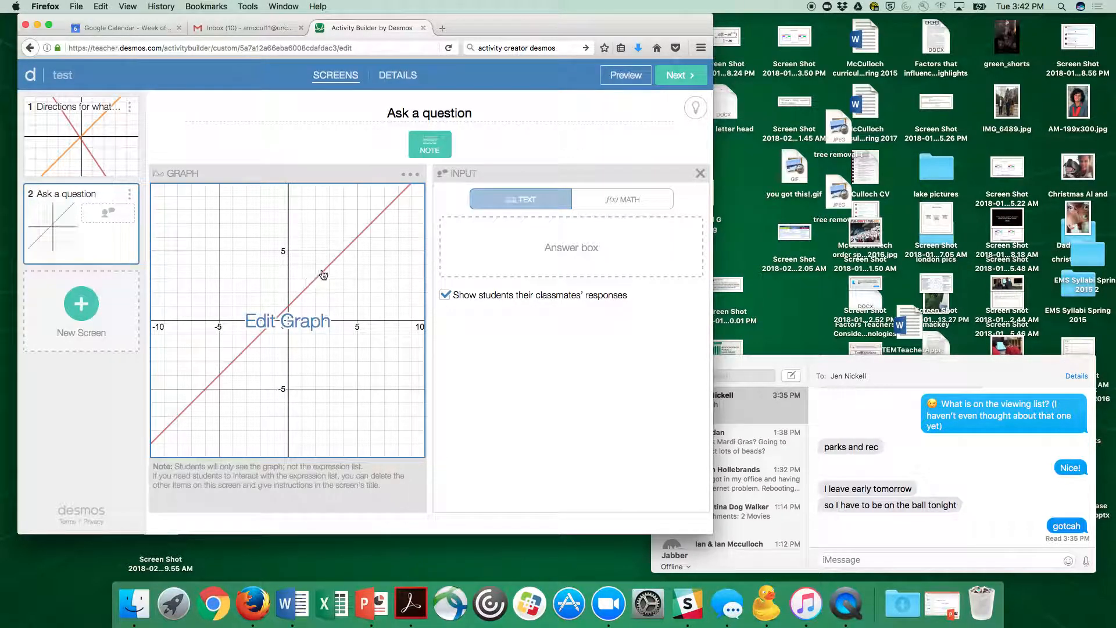
# Step: Reopen the second screen's graph and set the m slider to 0.7
pyautogui.click(344, 256)
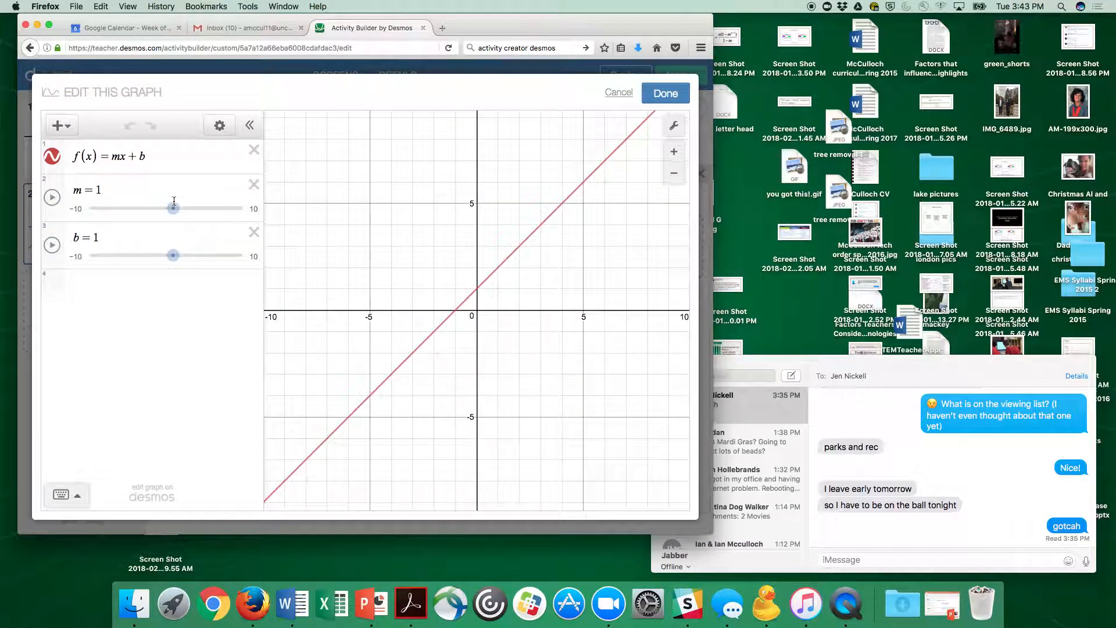
pyautogui.moveTo(173, 208)
pyautogui.mouseDown()
pyautogui.moveTo(151, 211)
pyautogui.moveTo(170, 211)
pyautogui.mouseUp()
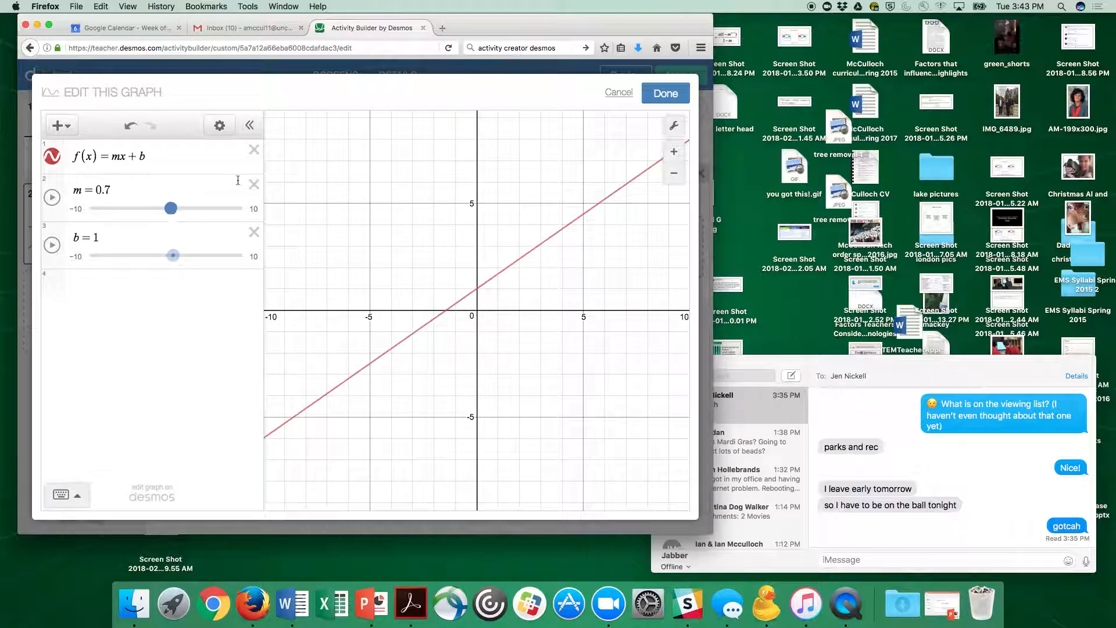
pyautogui.click(664, 94)
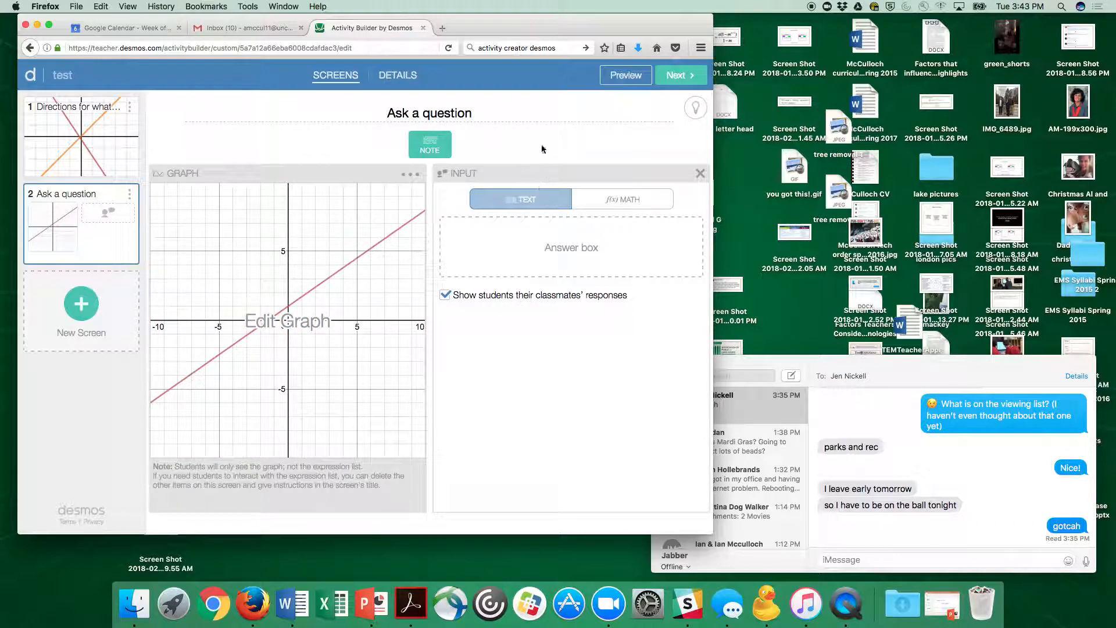
# Step: Extend the second screen's title to "Ask a question about what M does to graph of line"
pyautogui.click(489, 114)
pyautogui.write('about wh')
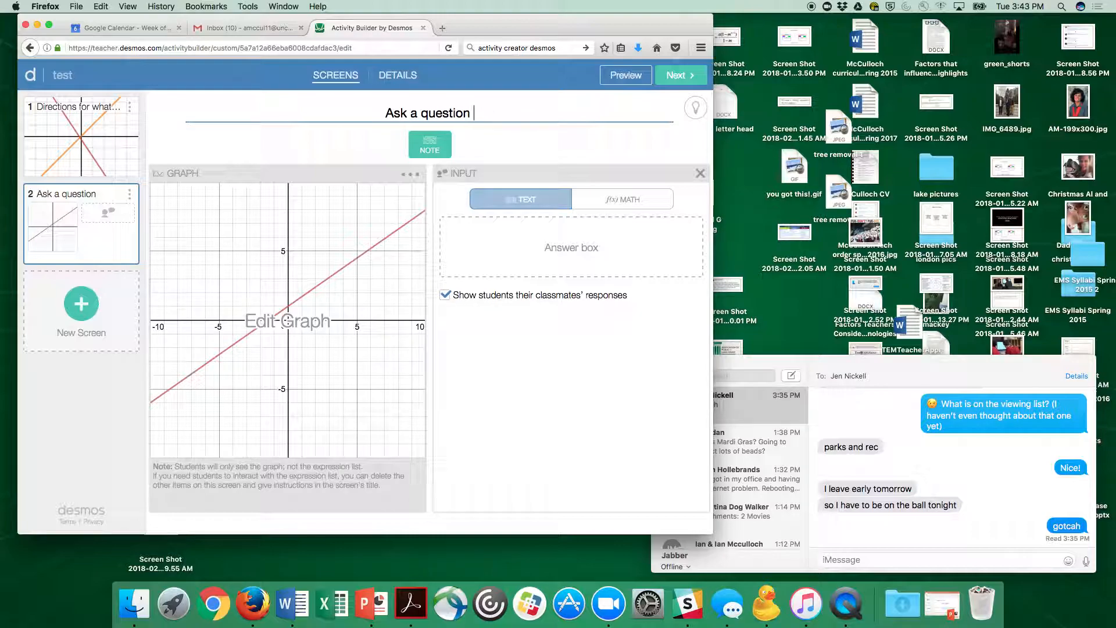
pyautogui.write('at M')
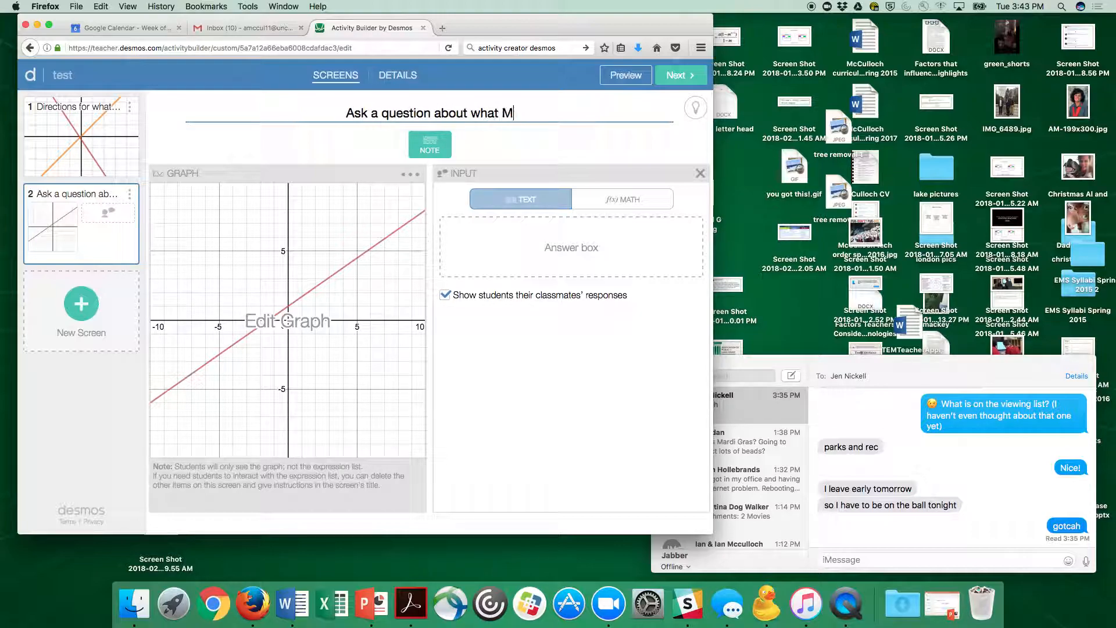
pyautogui.write(' does to graph of line')
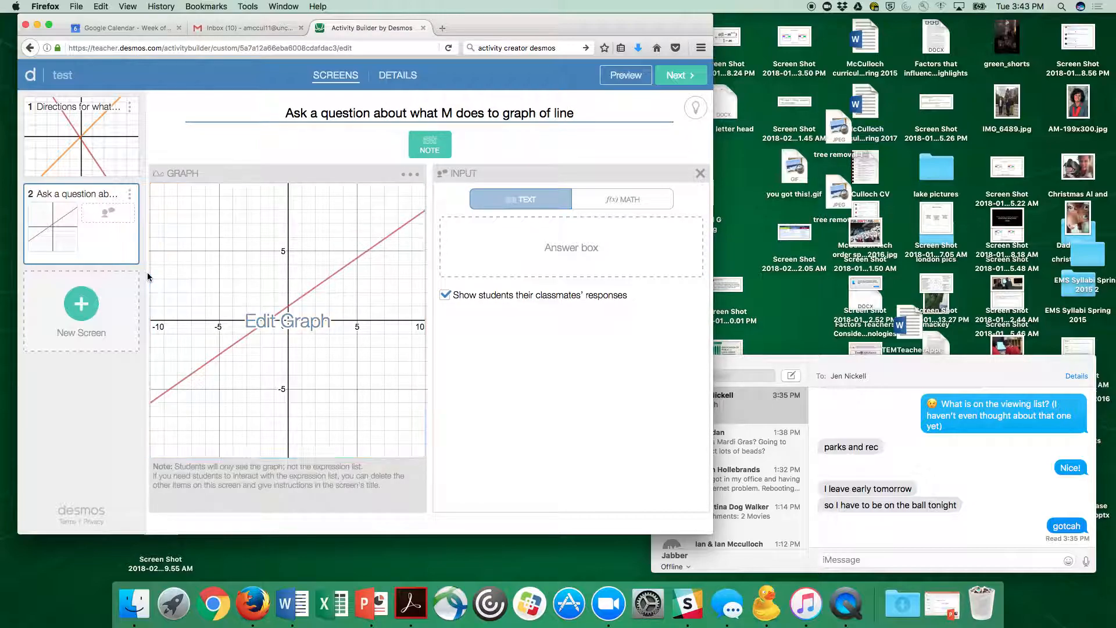
# Step: Create a third screen with a sketch area and title it "sketch a graph of what you expect y=5x-2 to look like"
pyautogui.click(82, 302)
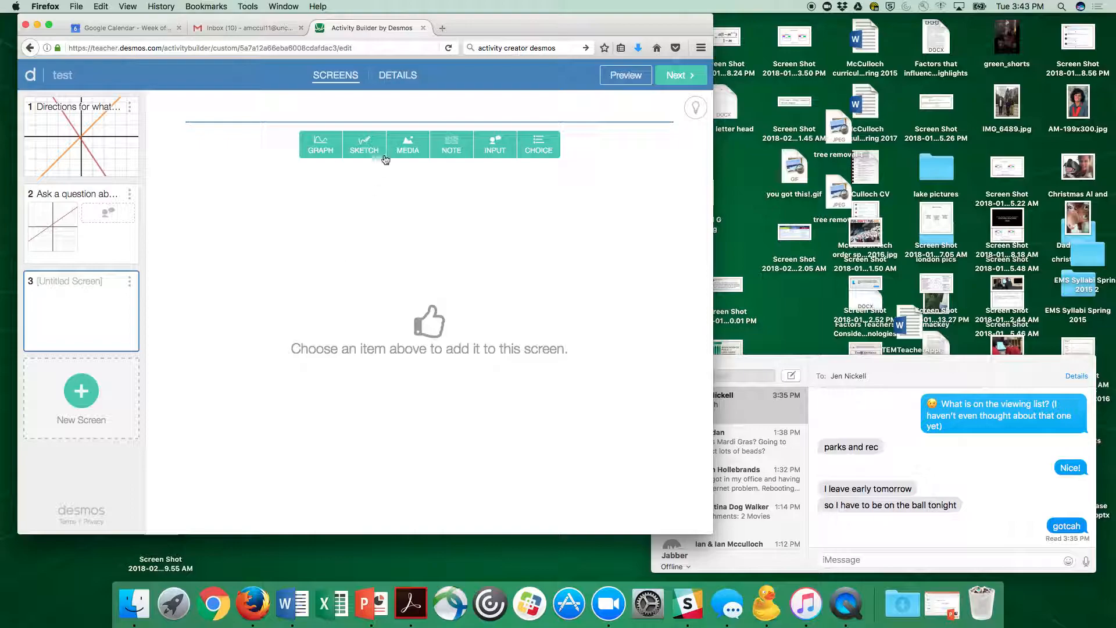
pyautogui.click(365, 146)
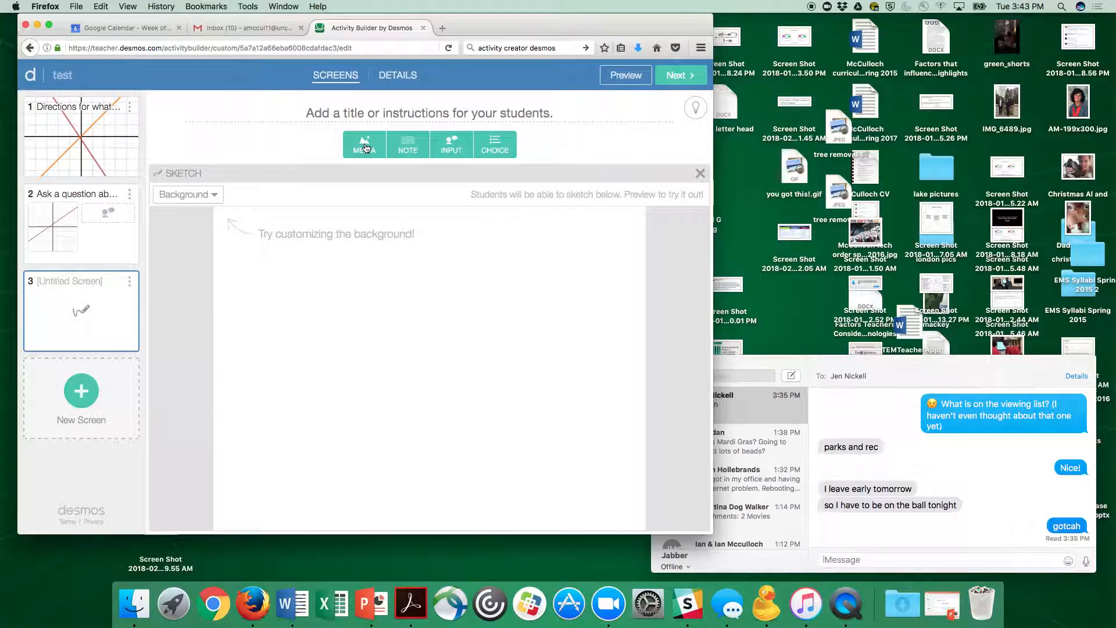
pyautogui.click(400, 115)
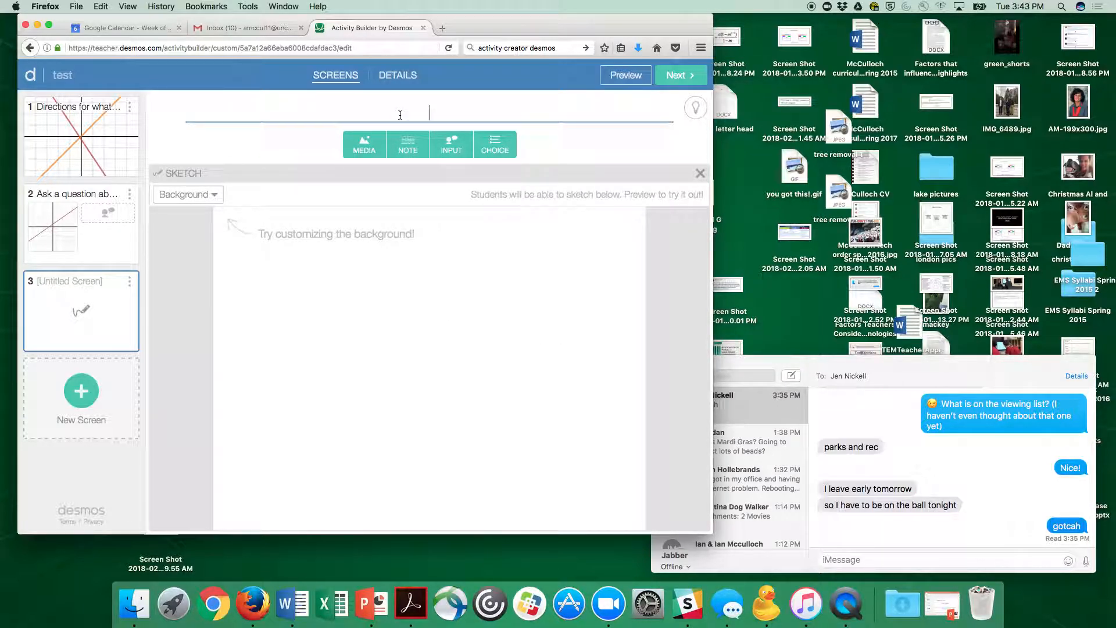
pyautogui.write('sketch a graph of what you ')
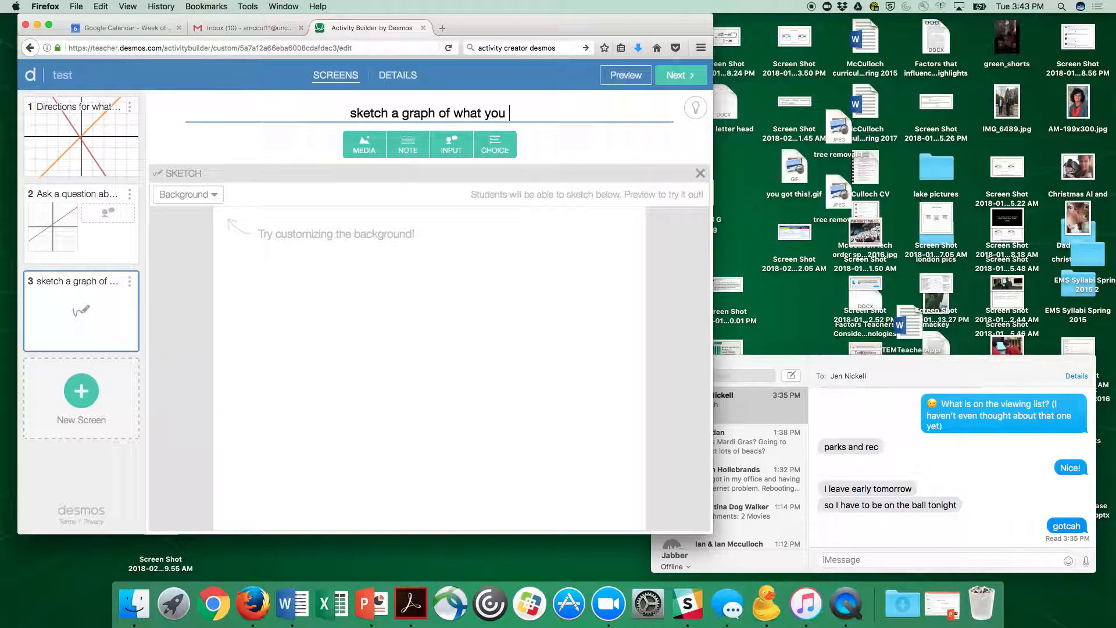
pyautogui.write('expect y=5')
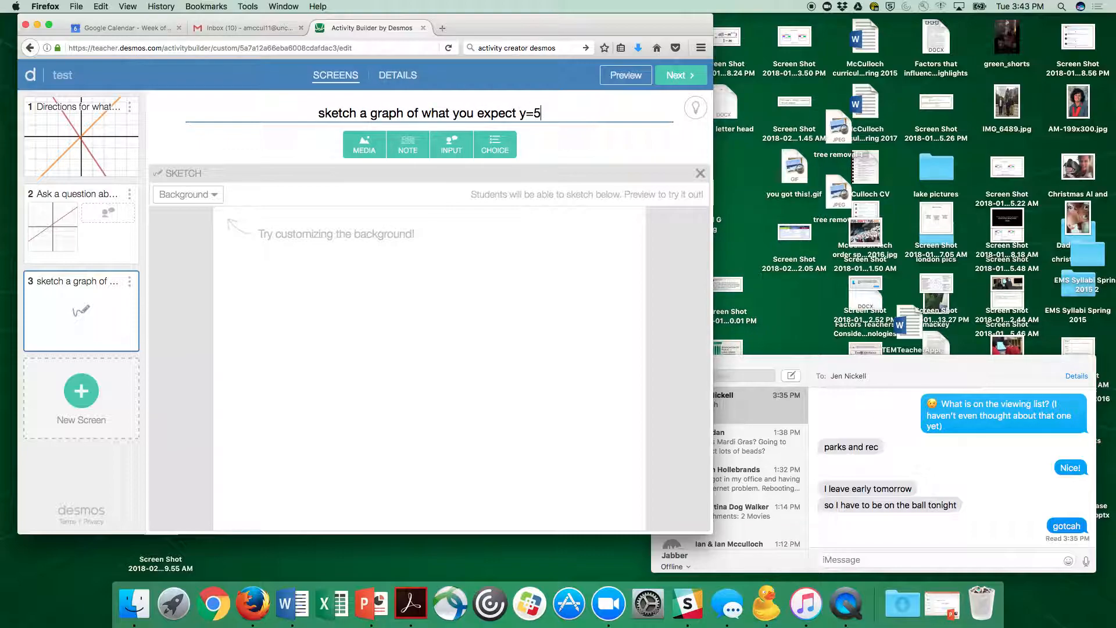
pyautogui.write('x-2 to look like')
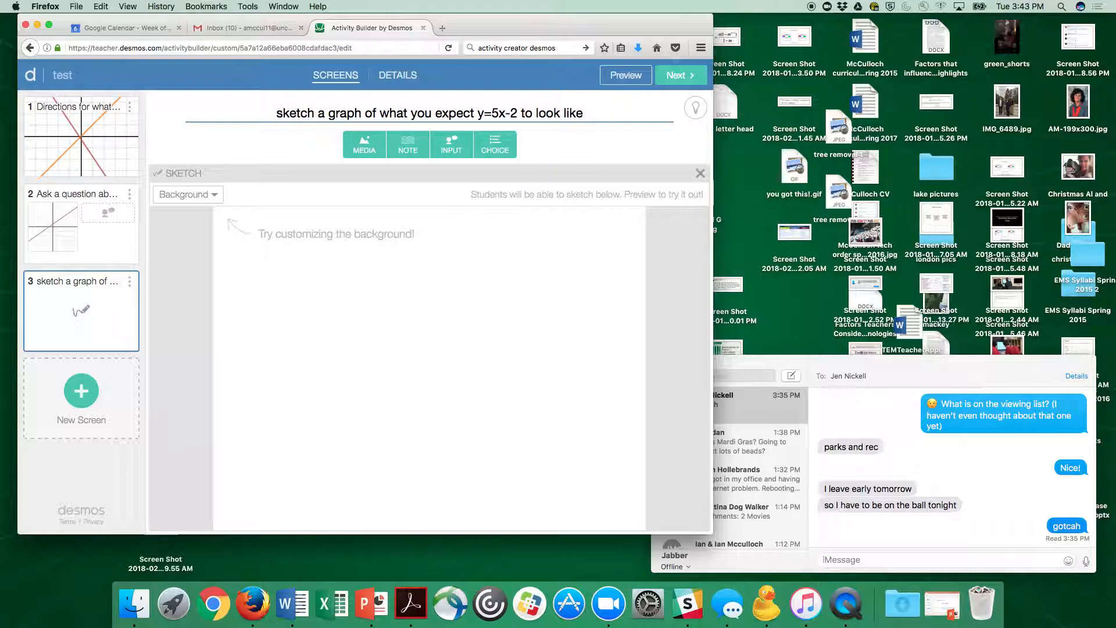
# Step: Add a text input box to the third screen and append "adn explain why" to its title
pyautogui.click(459, 146)
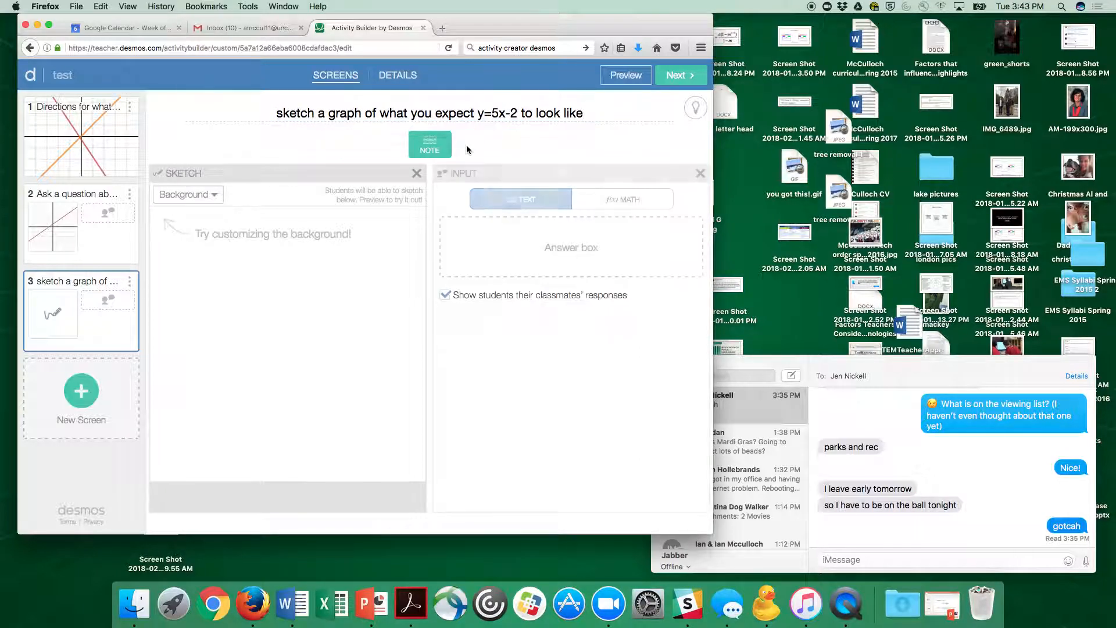
pyautogui.click(592, 116)
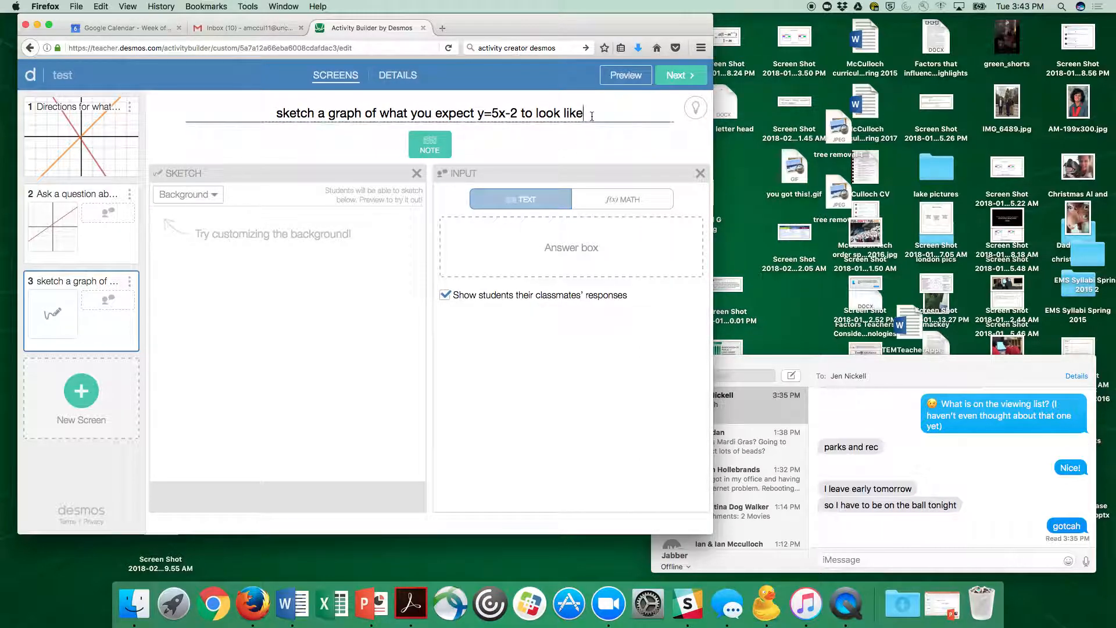
pyautogui.write('adn explan')
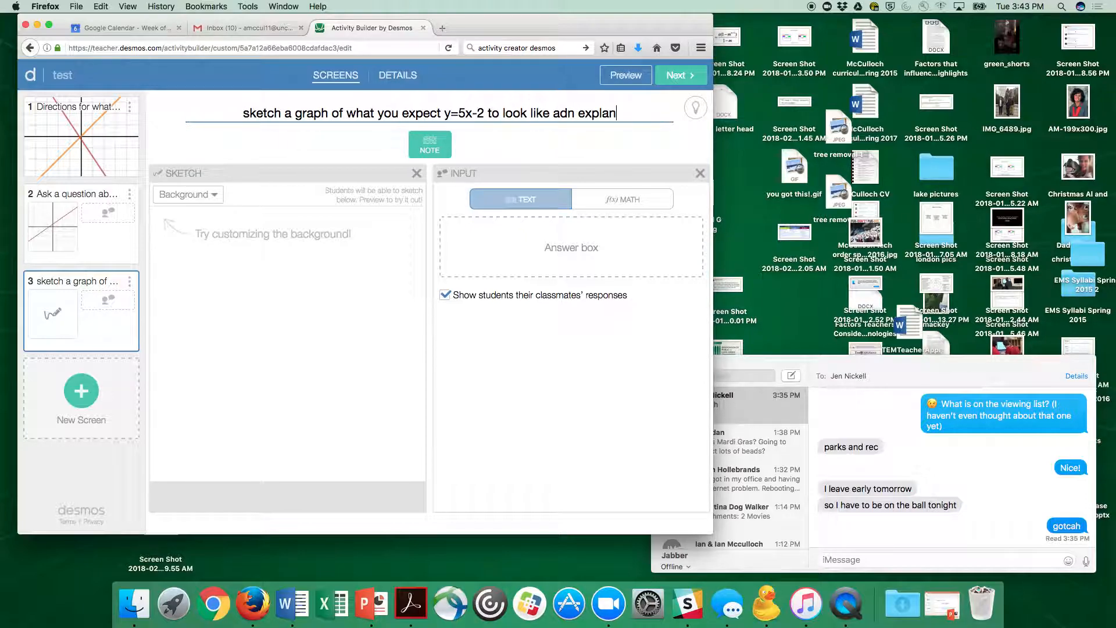
pyautogui.press('BackSpace')
pyautogui.write('in why')
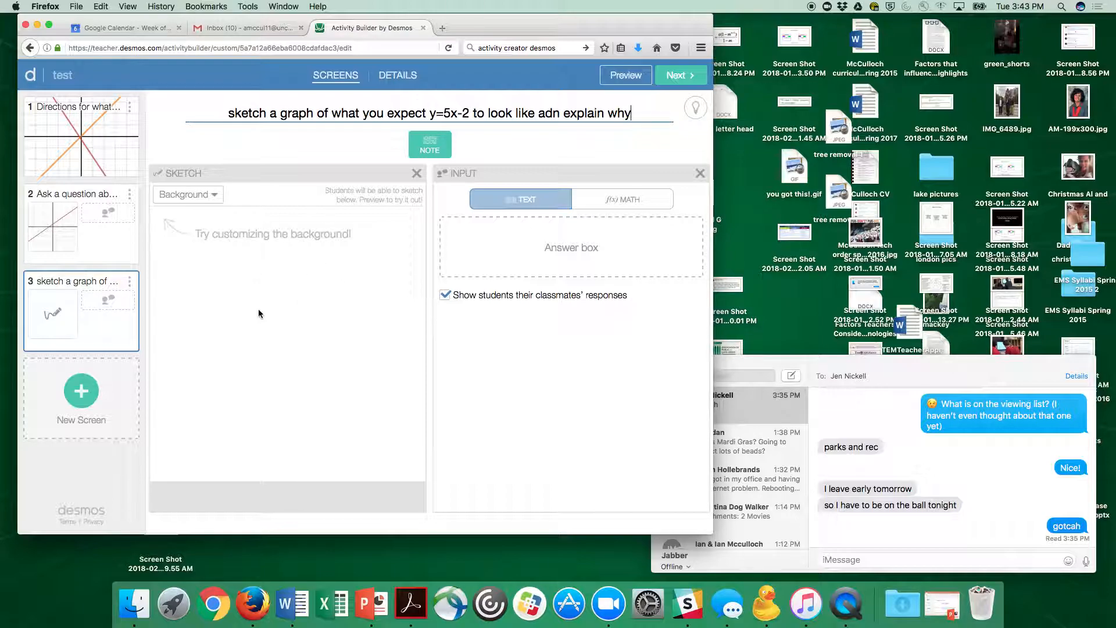
pyautogui.click(444, 297)
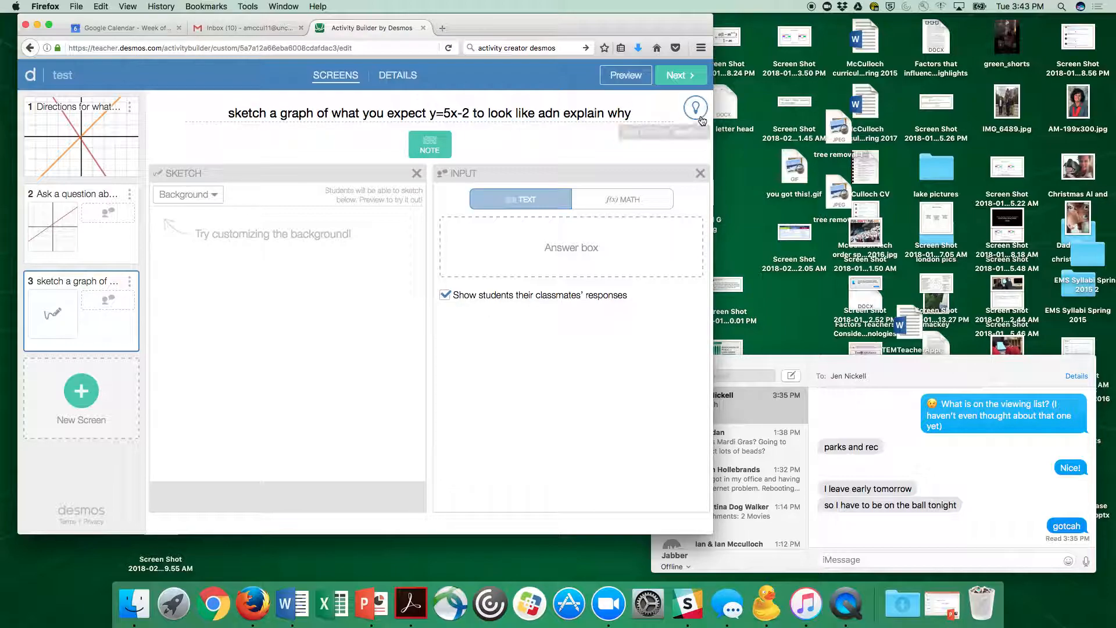
# Step: Preview the activity as a student, stepping through all three screens before closing the preview
pyautogui.click(606, 76)
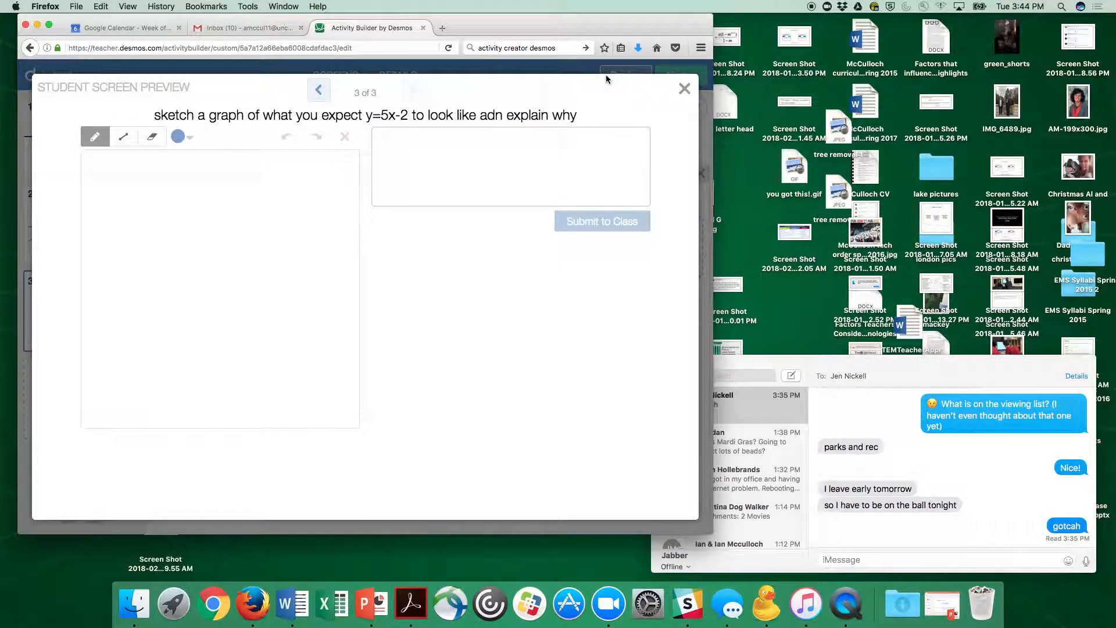
pyautogui.click(316, 92)
pyautogui.click(316, 90)
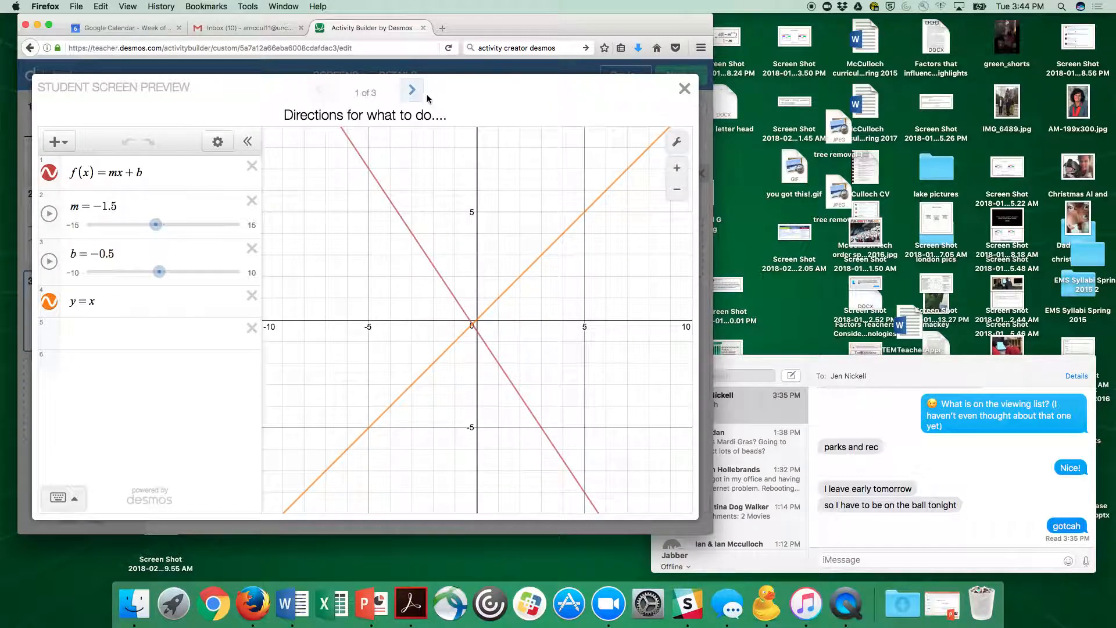
pyautogui.click(411, 90)
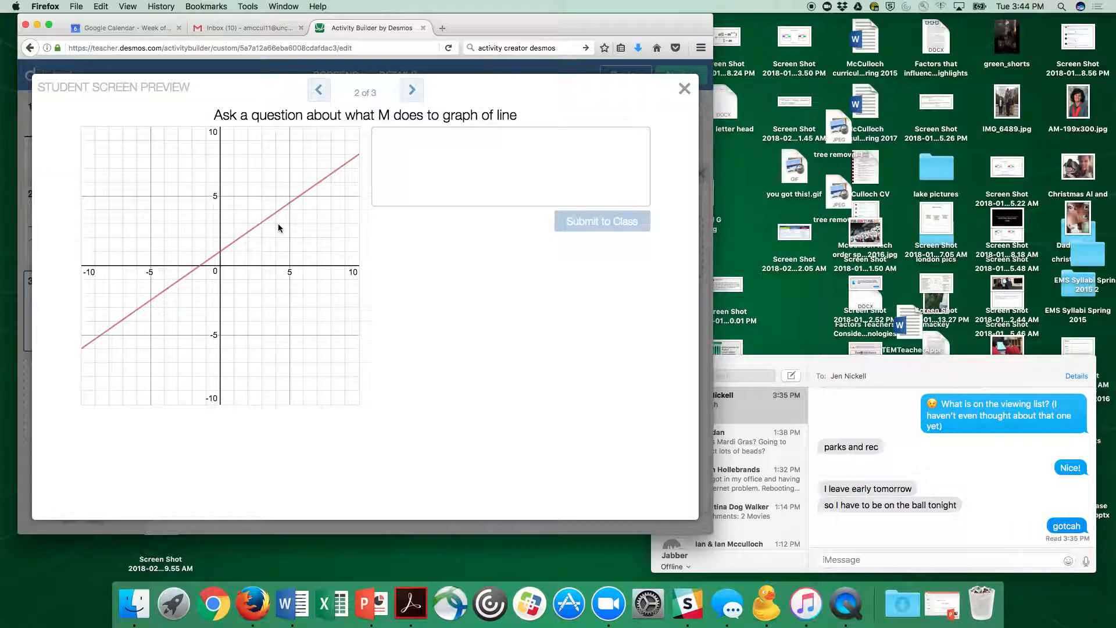
pyautogui.moveTo(283, 208)
pyautogui.mouseDown()
pyautogui.moveTo(221, 251)
pyautogui.moveTo(274, 209)
pyautogui.mouseUp()
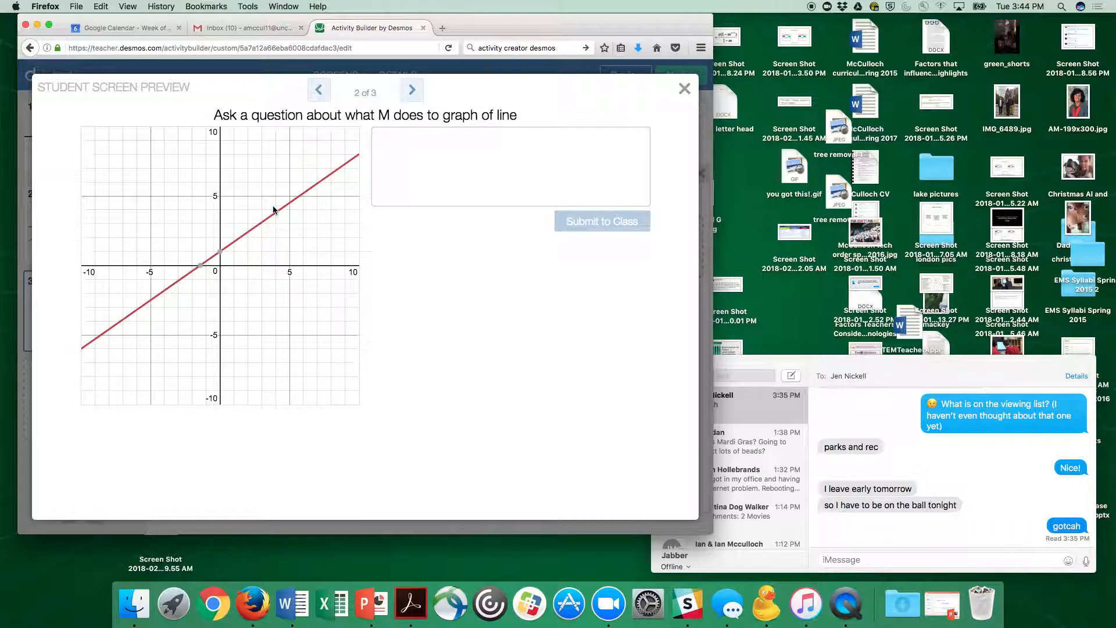
pyautogui.click(309, 91)
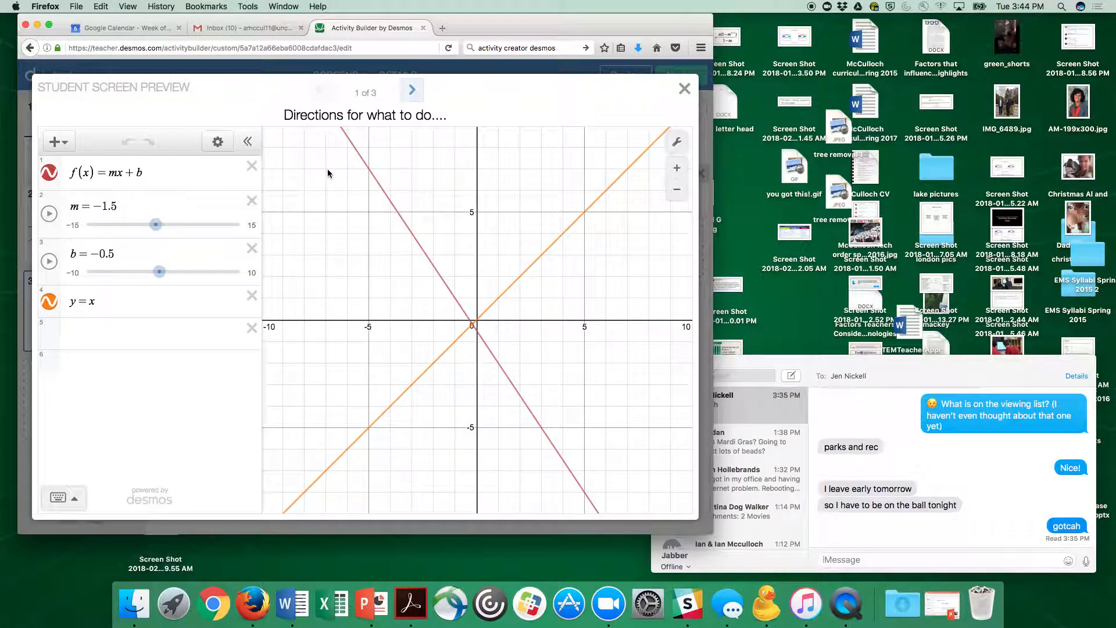
pyautogui.click(412, 91)
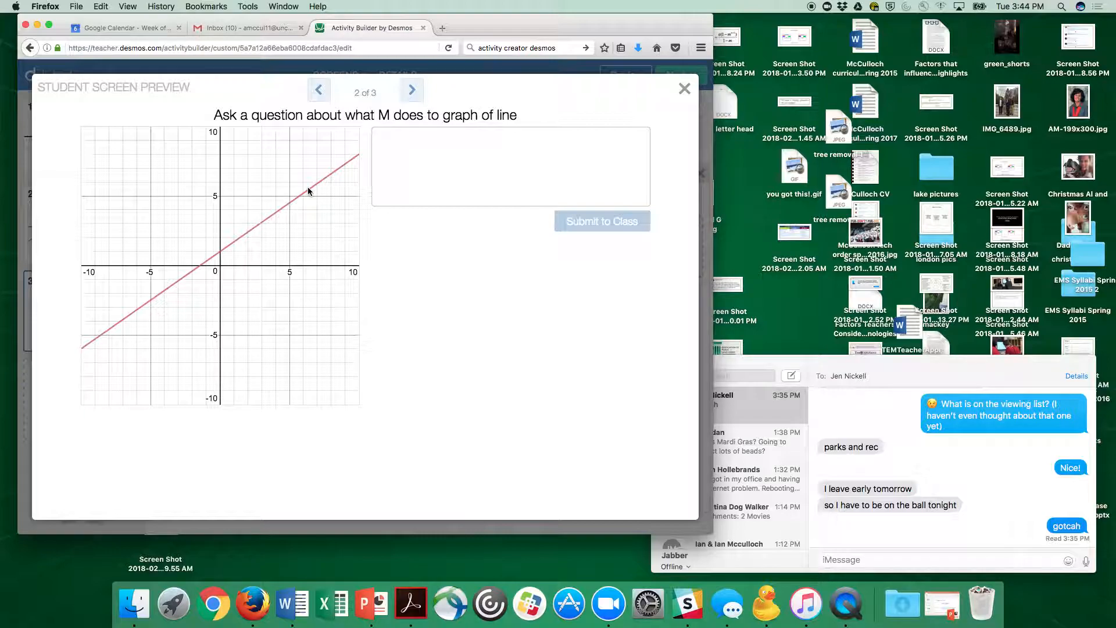
pyautogui.click(412, 91)
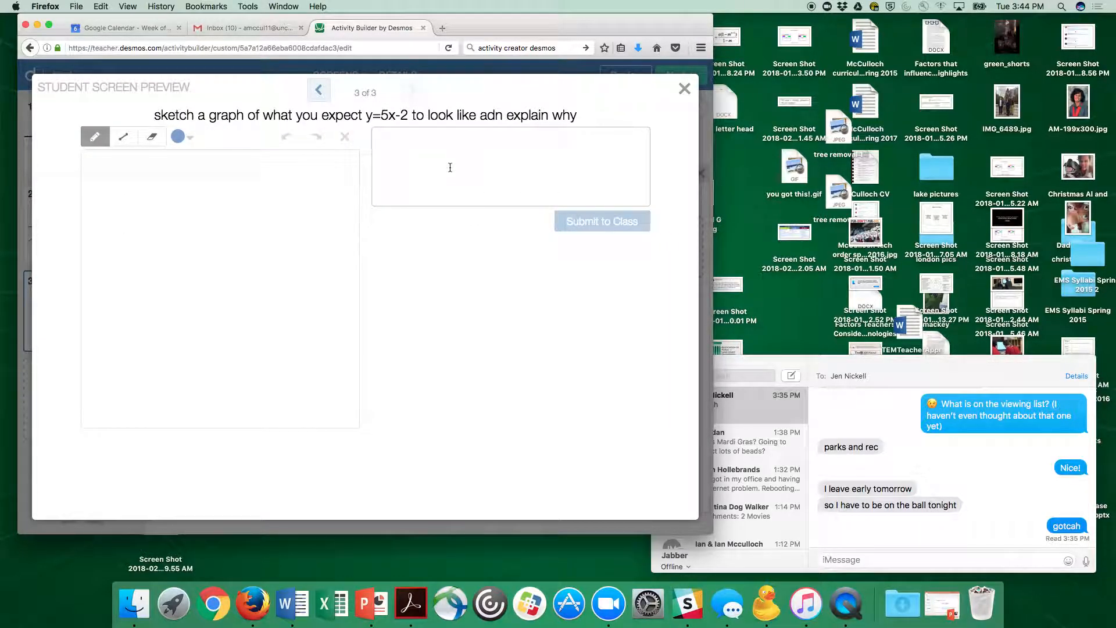
pyautogui.click(684, 89)
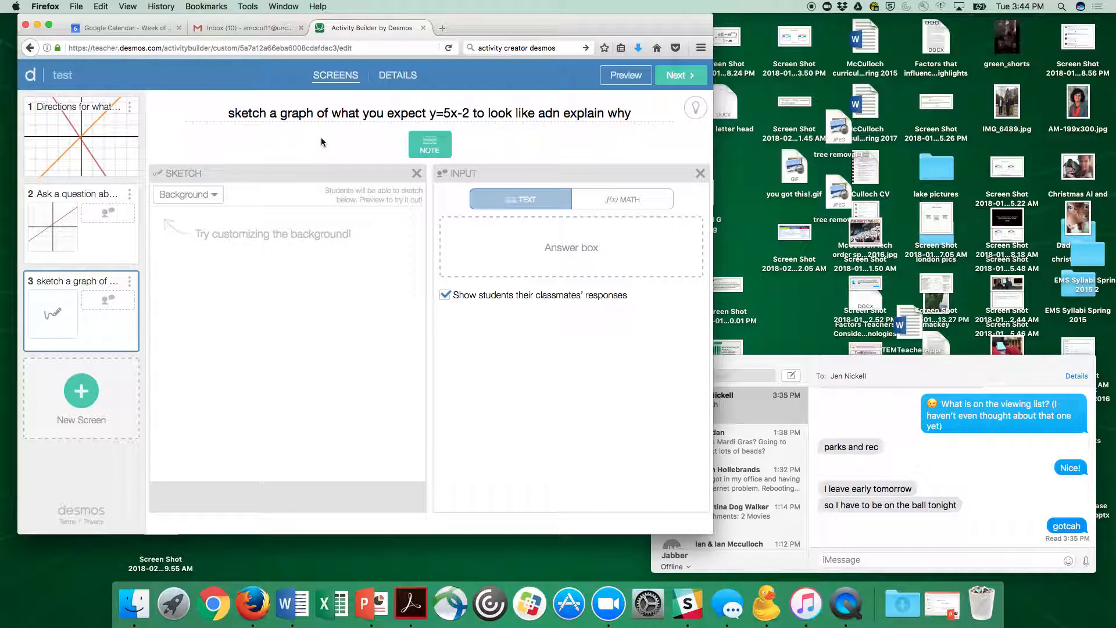
# Step: Open the activity's details page, then go back to the Activity Builder start page and select the search bar
pyautogui.click(678, 74)
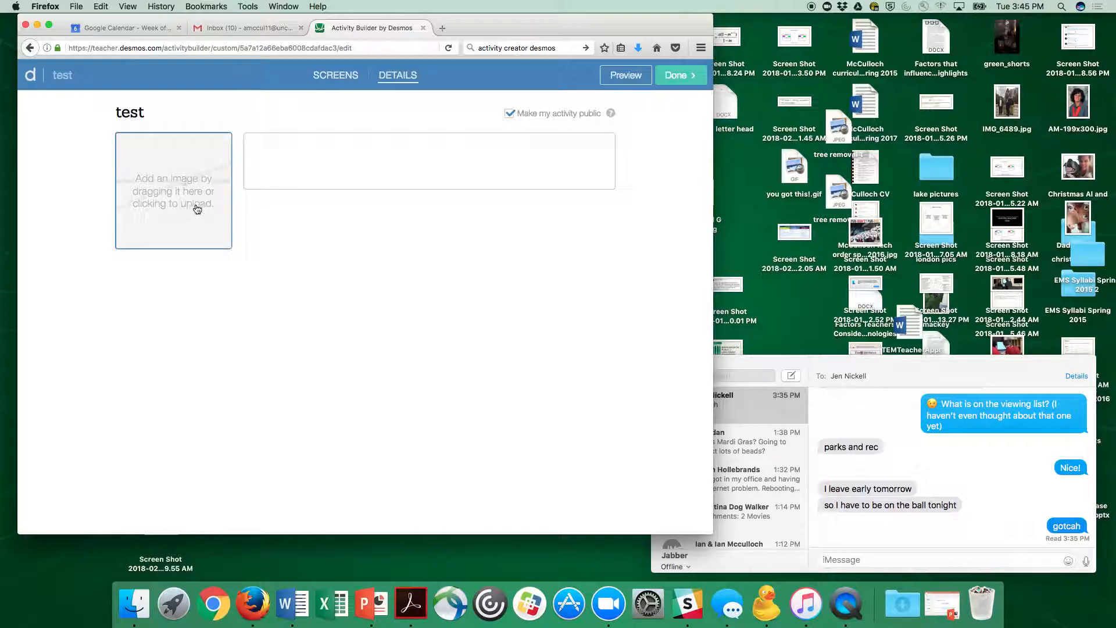
pyautogui.click(289, 143)
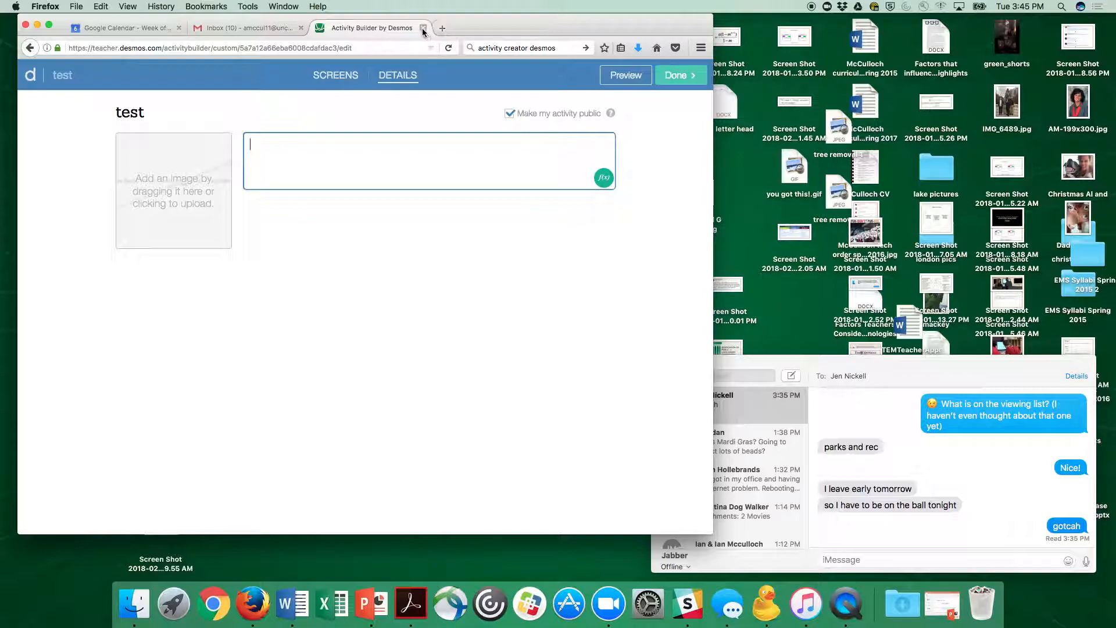
pyautogui.click(31, 49)
pyautogui.click(512, 48)
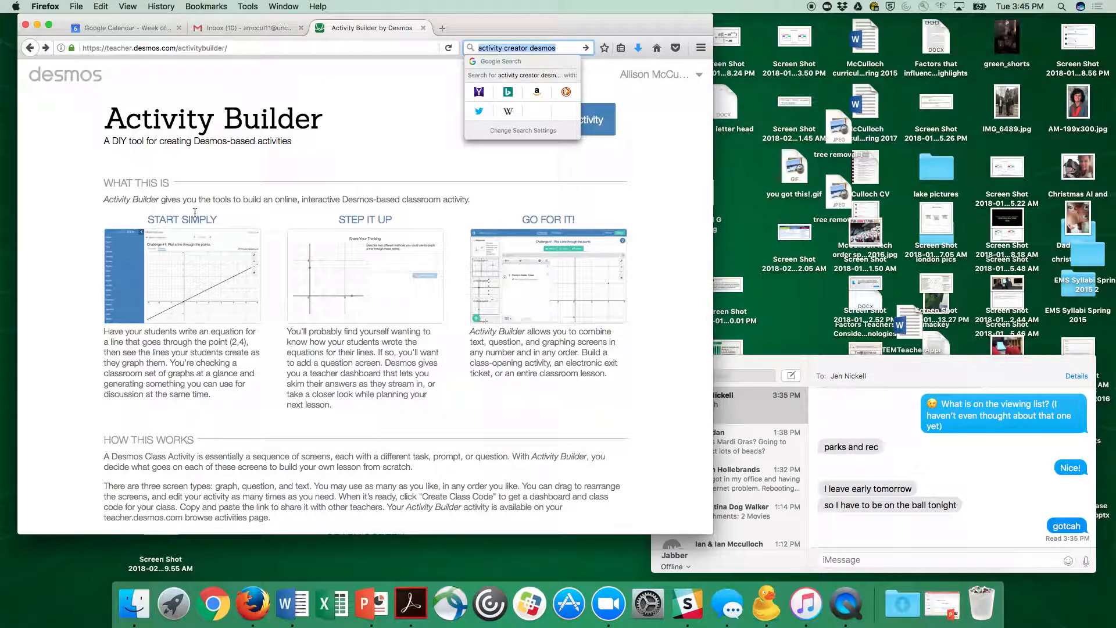